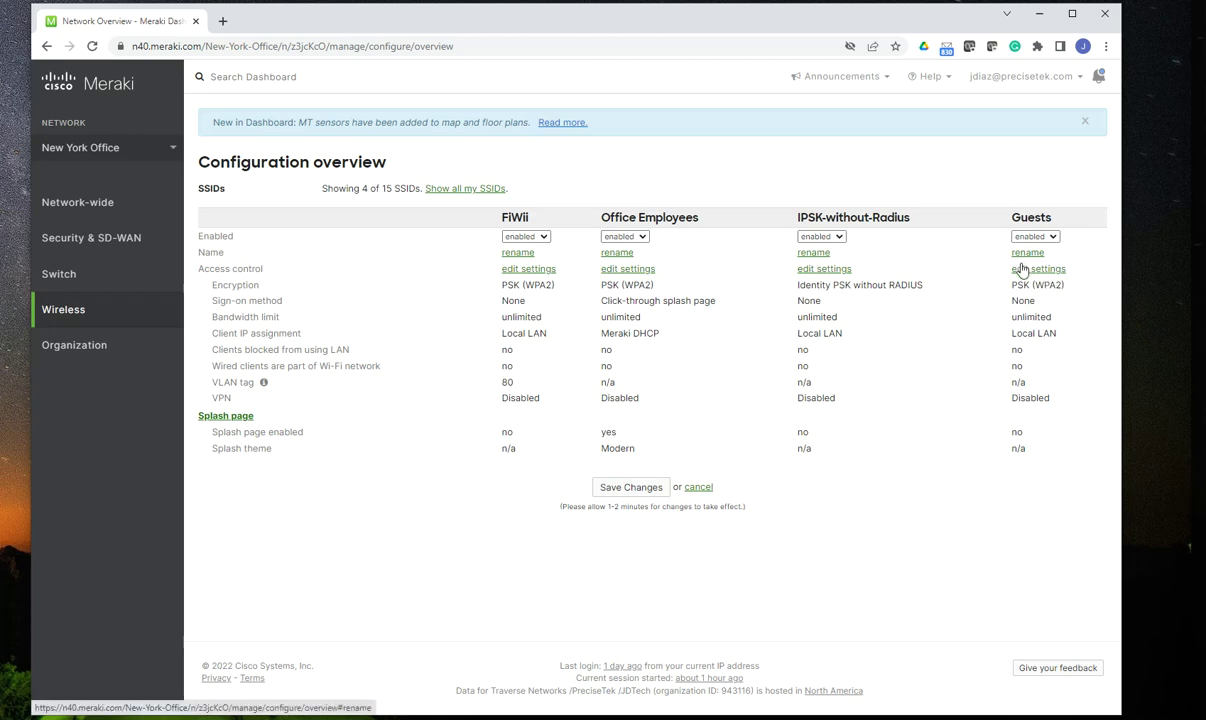
Step: Open the Guests SSID's access control settings and scroll down to the Splash page section
click(1029, 270)
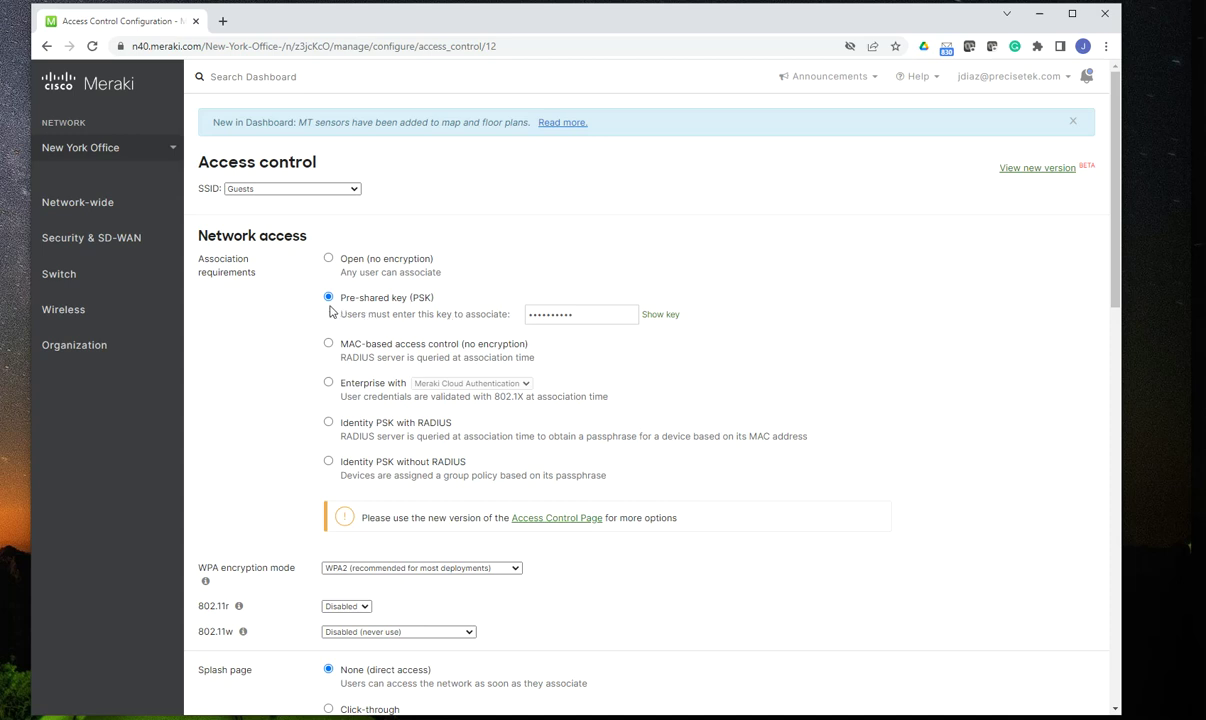
scroll(338, 320, down, 1)
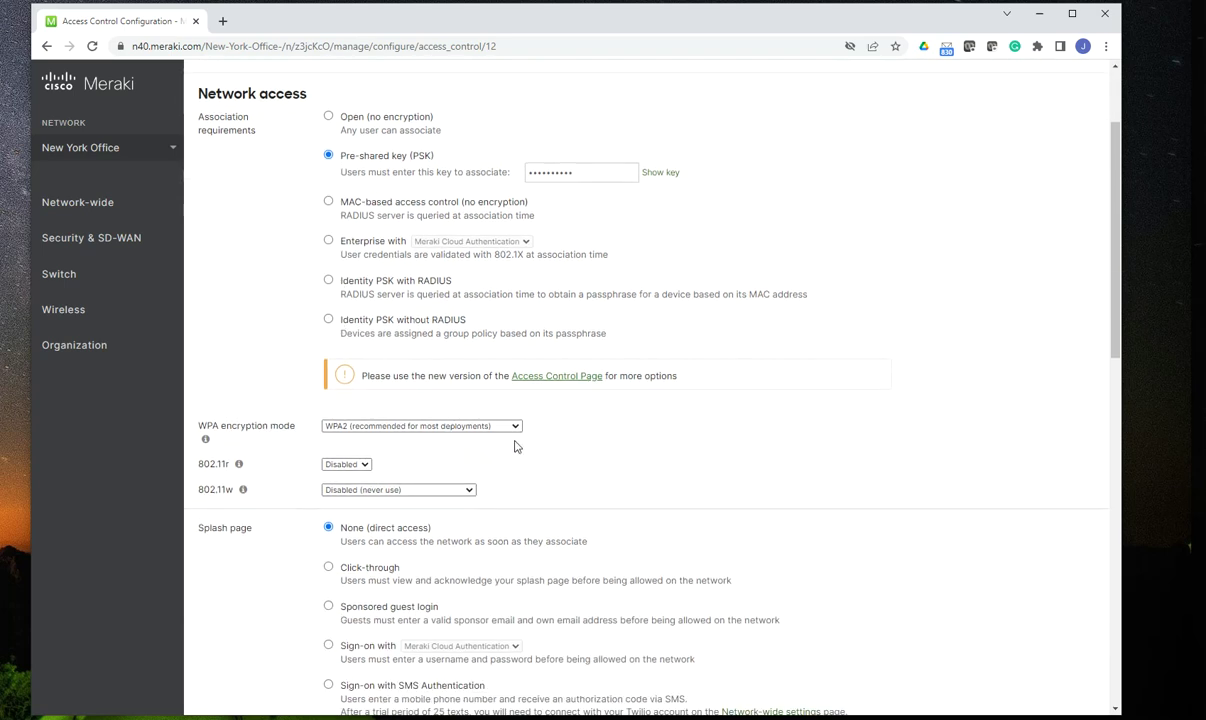
scroll(516, 444, down, 1)
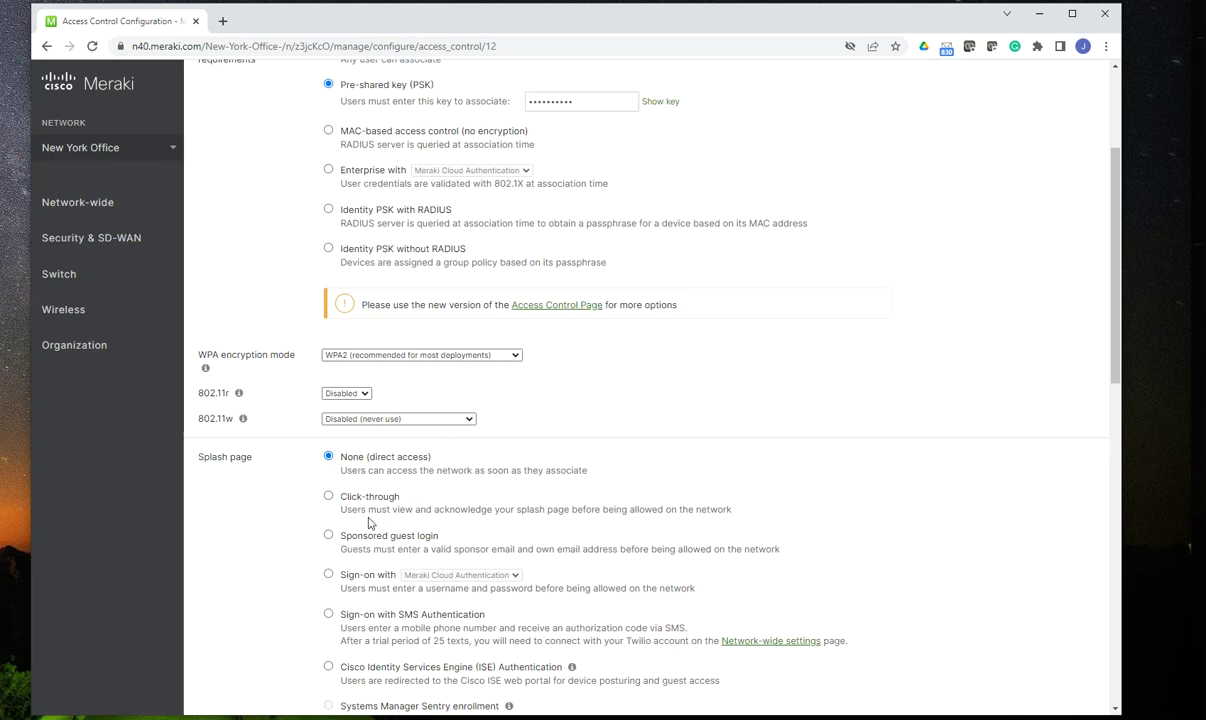
scroll(370, 500, down, 1)
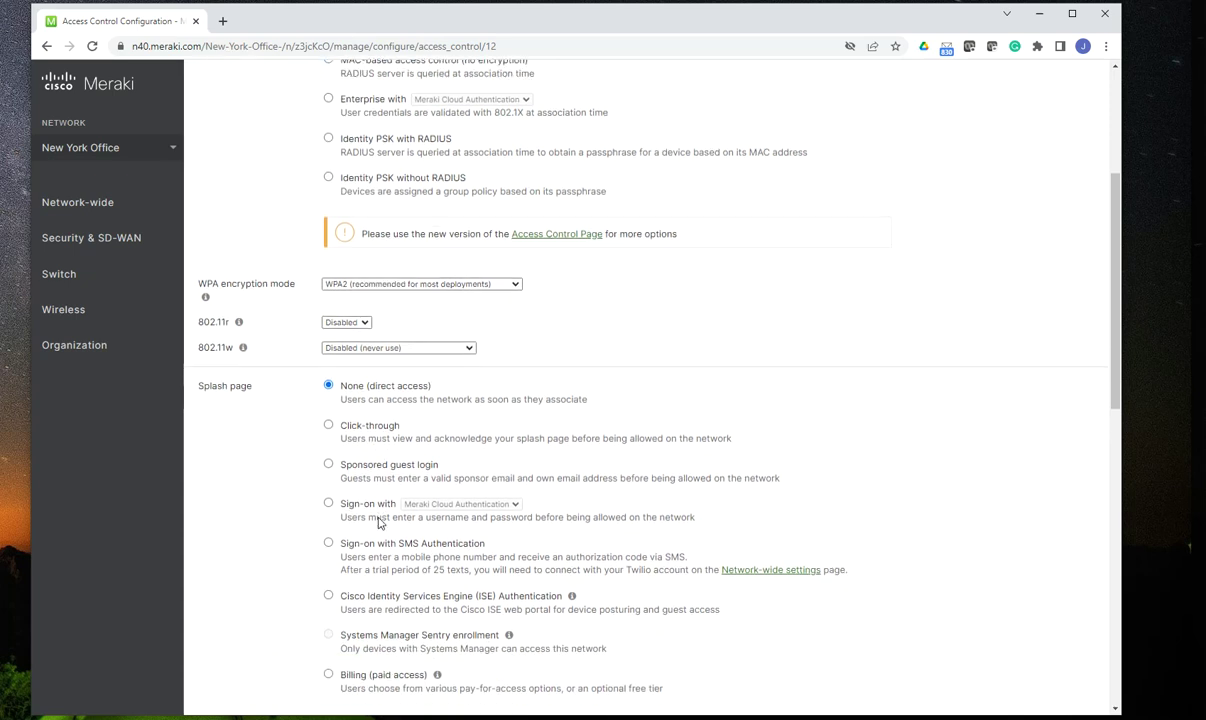
click(329, 426)
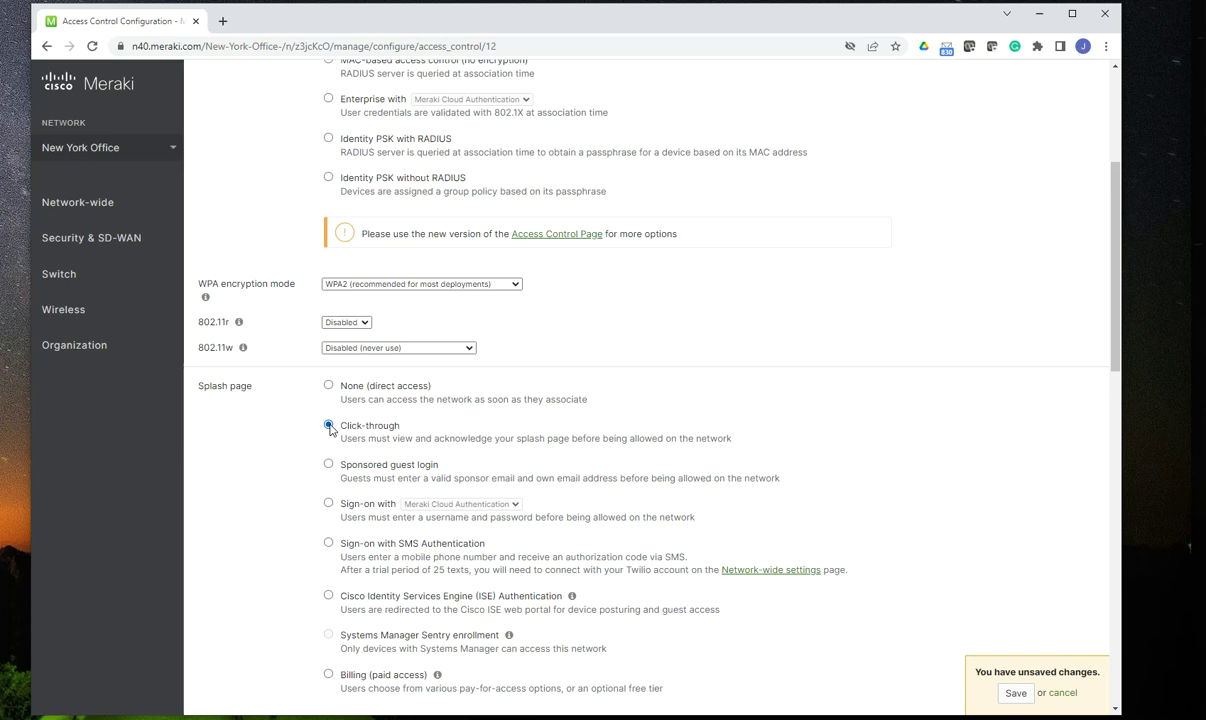
scroll(485, 372, down, 4)
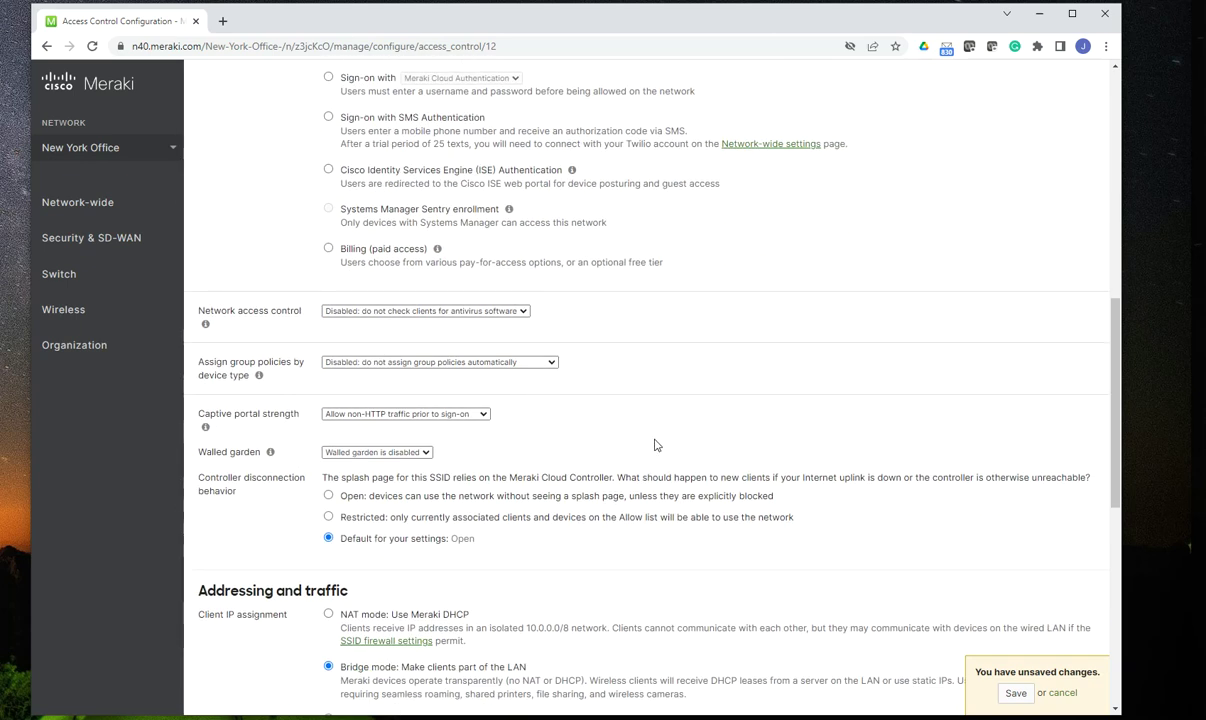
scroll(655, 444, up, 1)
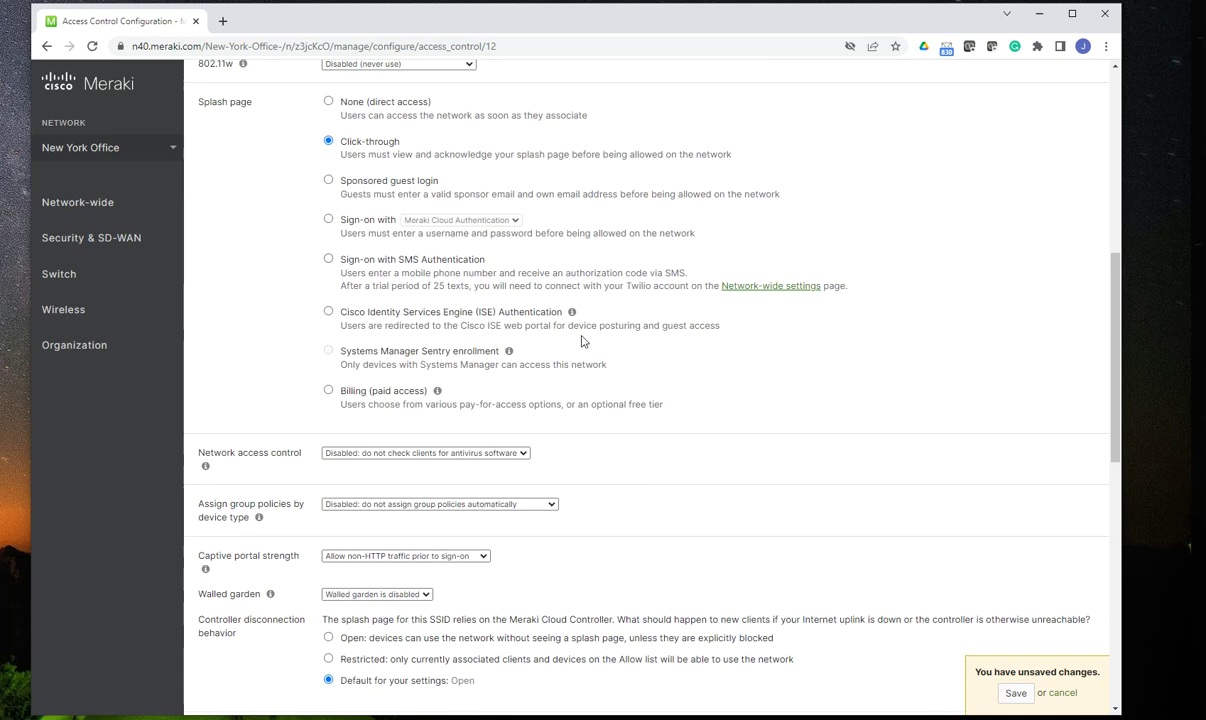
scroll(580, 342, down, 2)
scroll(620, 346, down, 1)
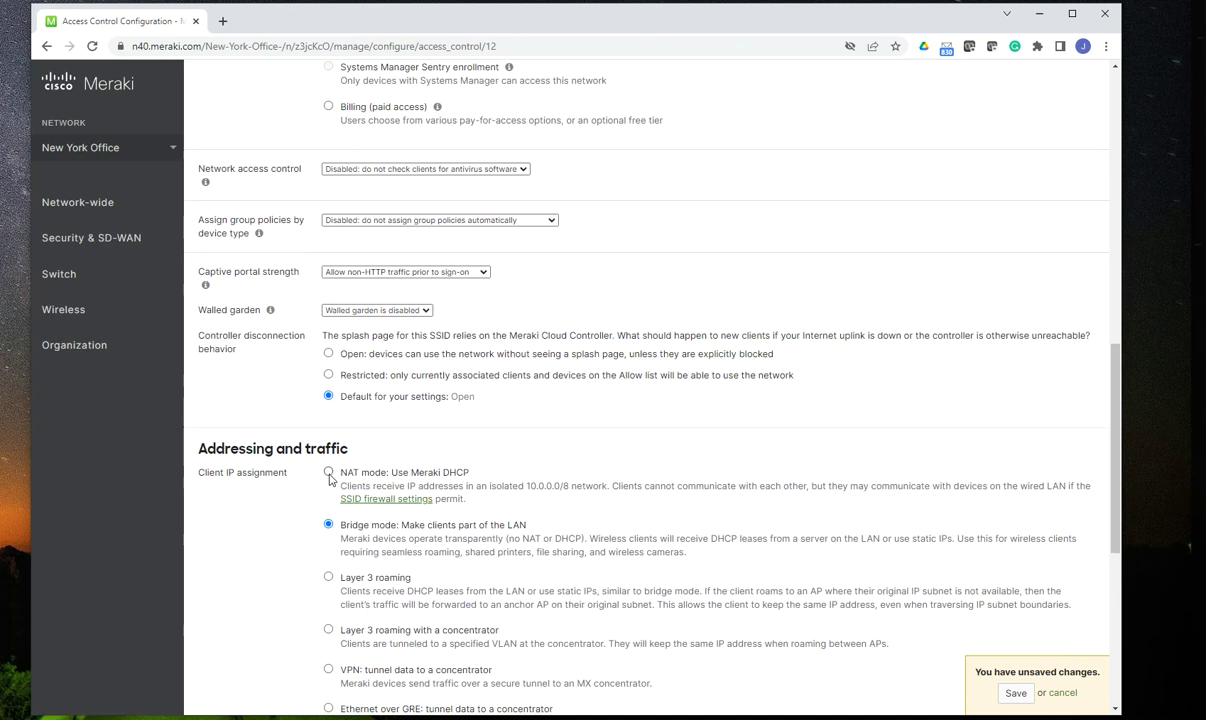
Step: Select 'NAT mode: Use Meraki DHCP' for Guests clients and scroll to the bottom of the page
click(328, 473)
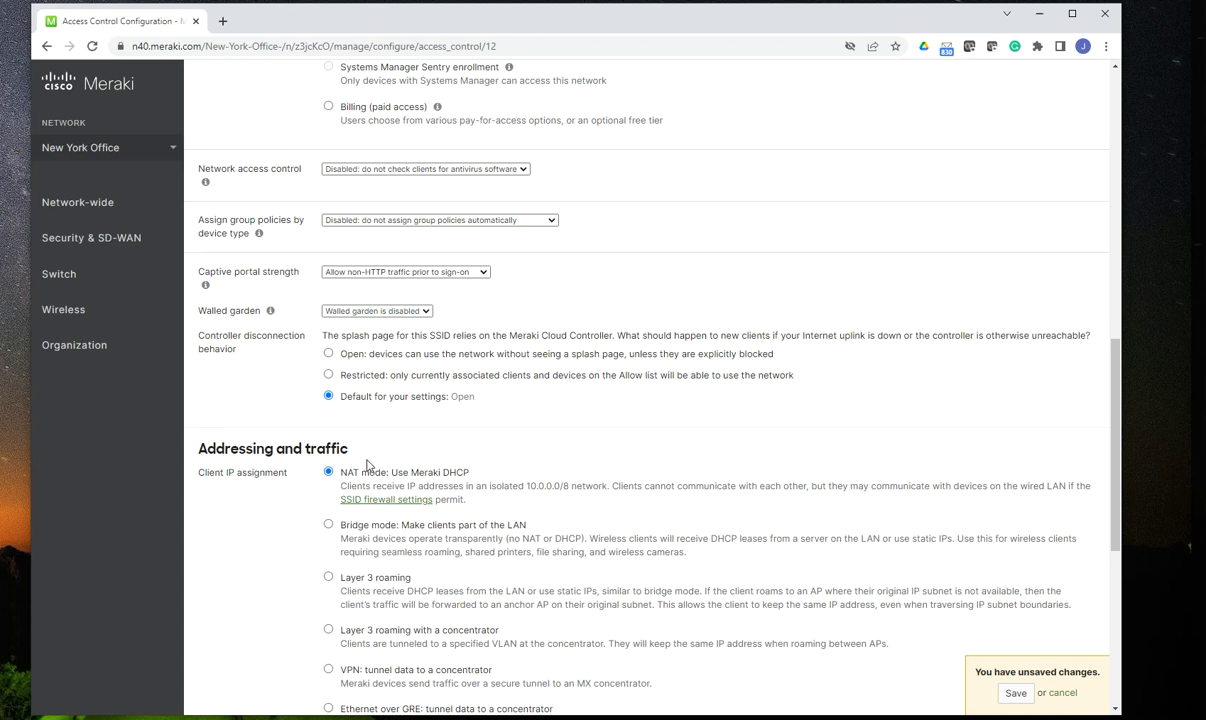
scroll(536, 444, down, 2)
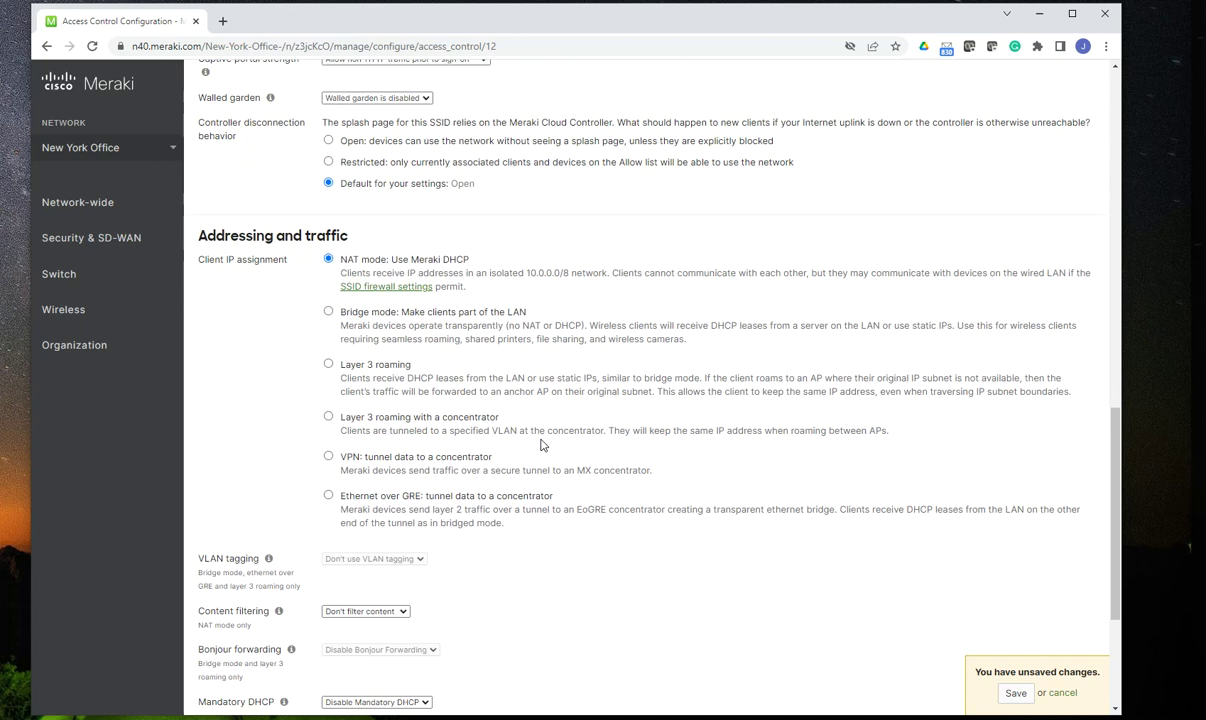
scroll(550, 446, down, 2)
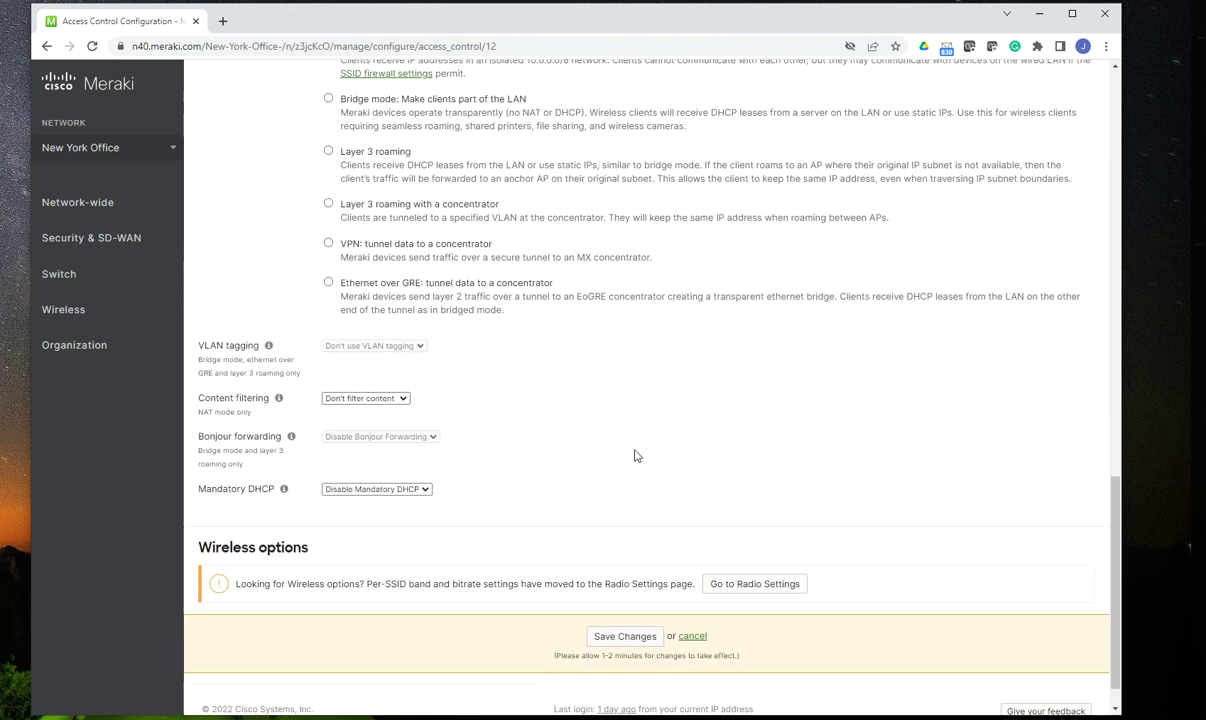
scroll(556, 448, down, 1)
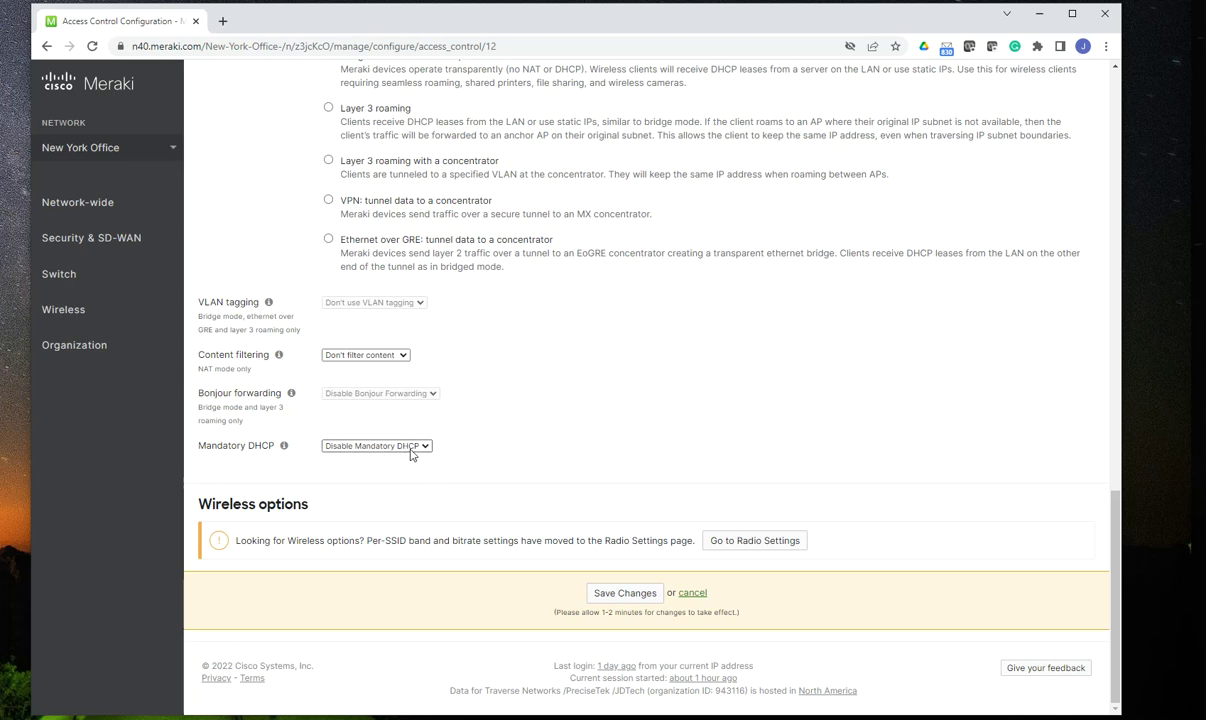
Step: Set Mandatory DHCP to 'Enable Mandatory DHCP' for the Guests SSID
click(408, 450)
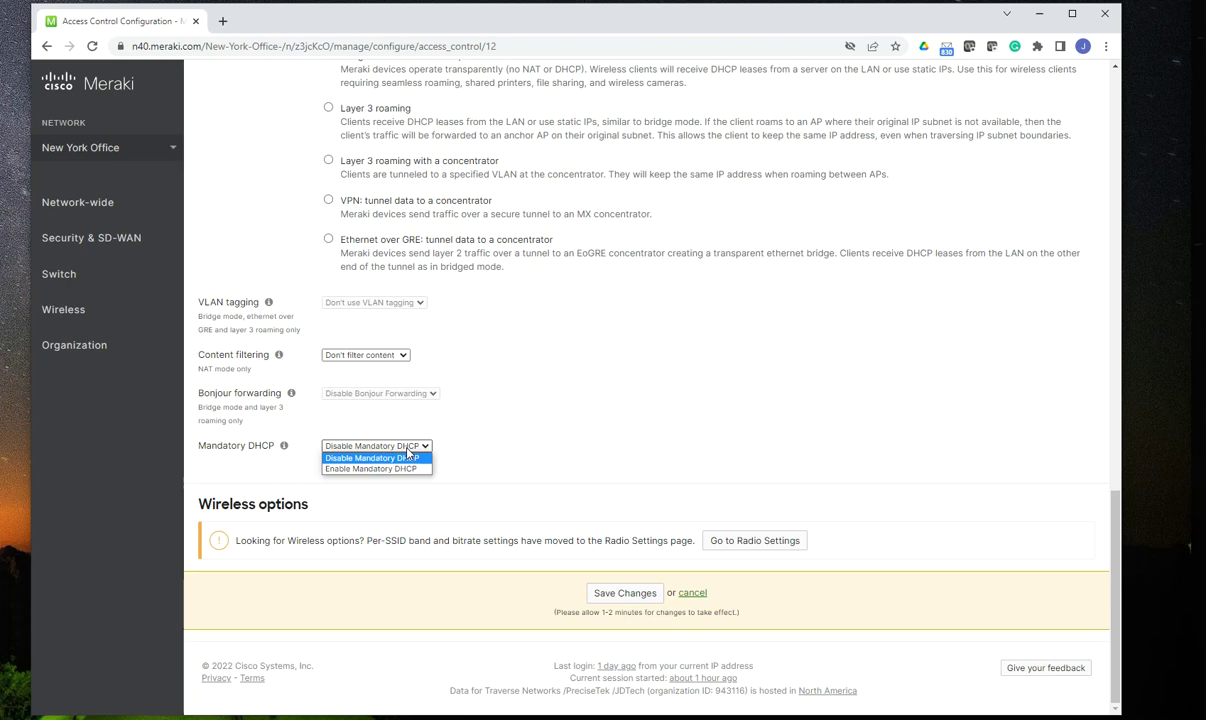
click(389, 468)
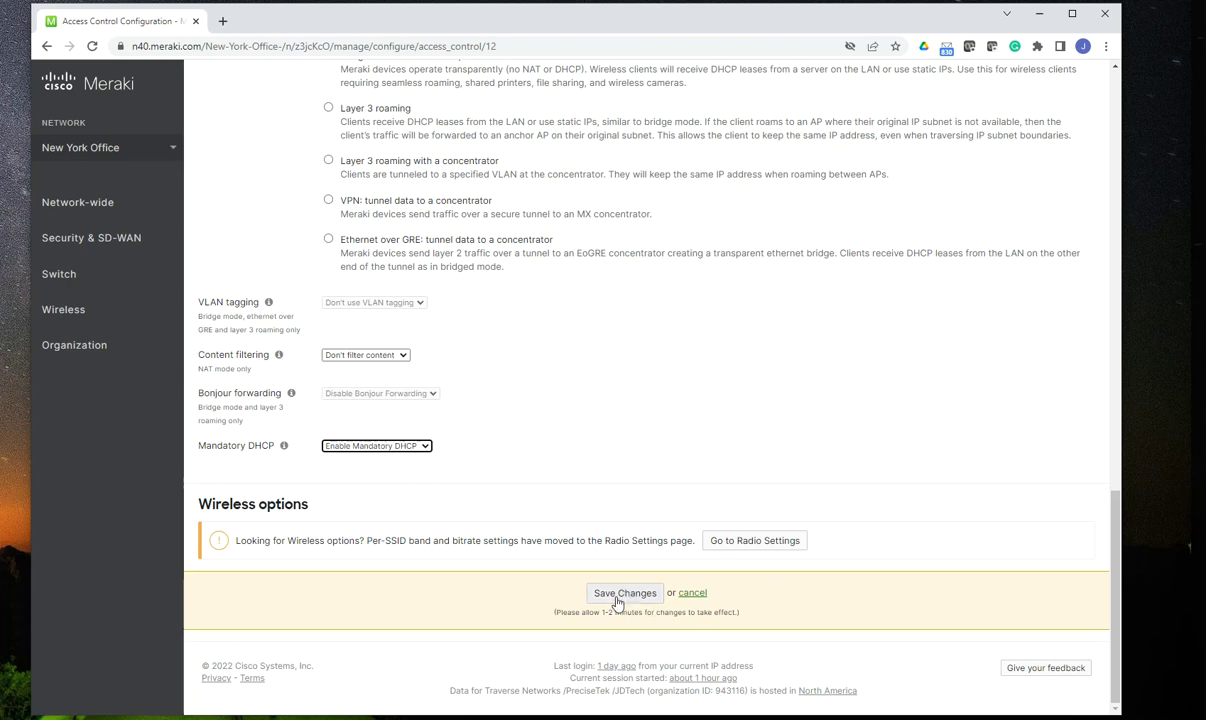
scroll(540, 540, up, 12)
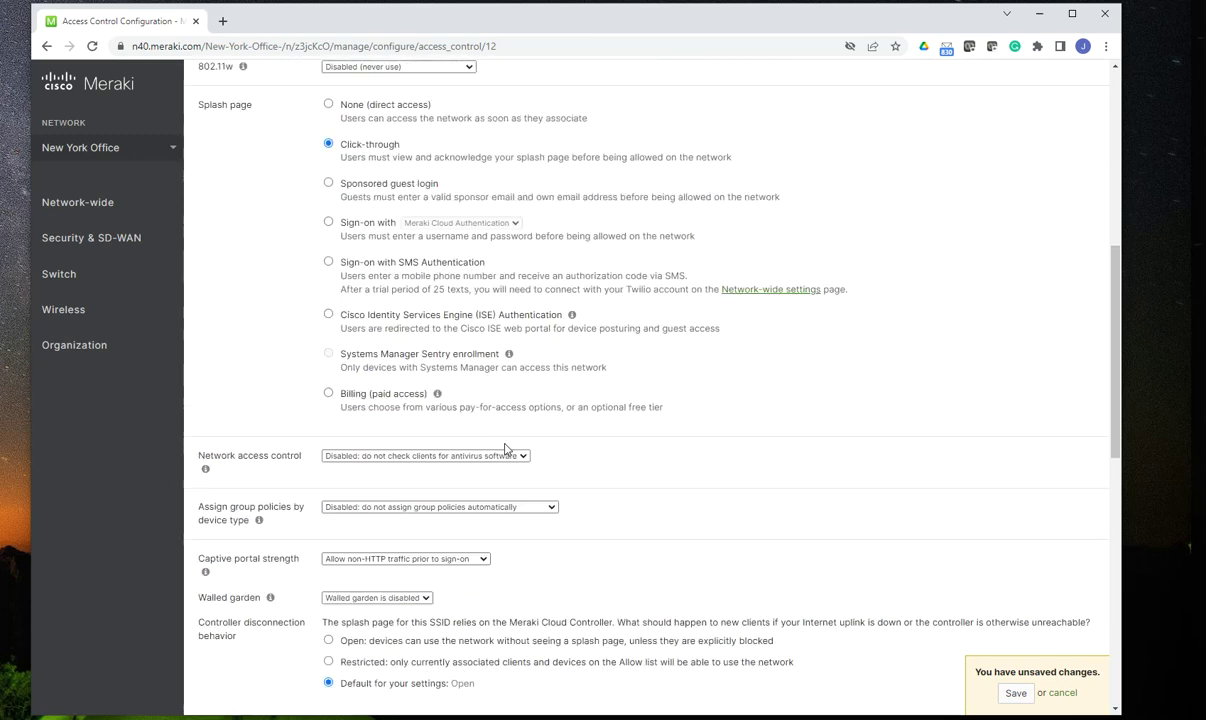
scroll(506, 449, up, 3)
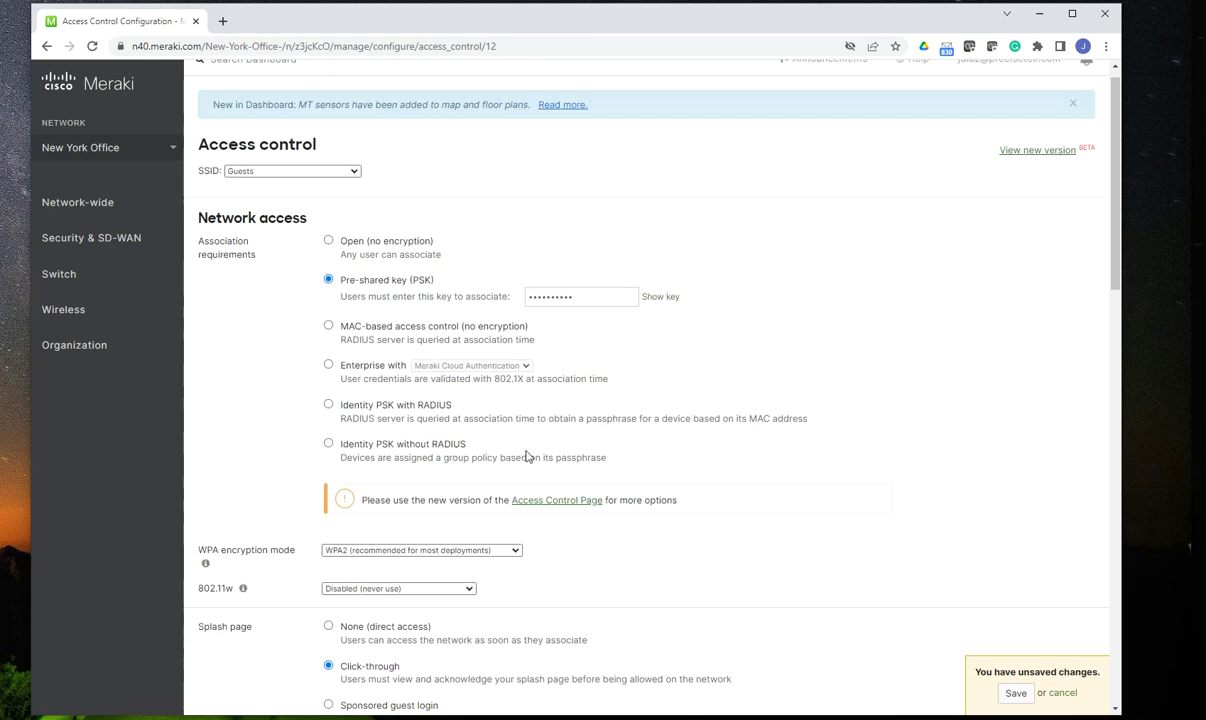
Step: Save the Guests access control changes
scroll(530, 458, down, 6)
scroll(535, 490, down, 8)
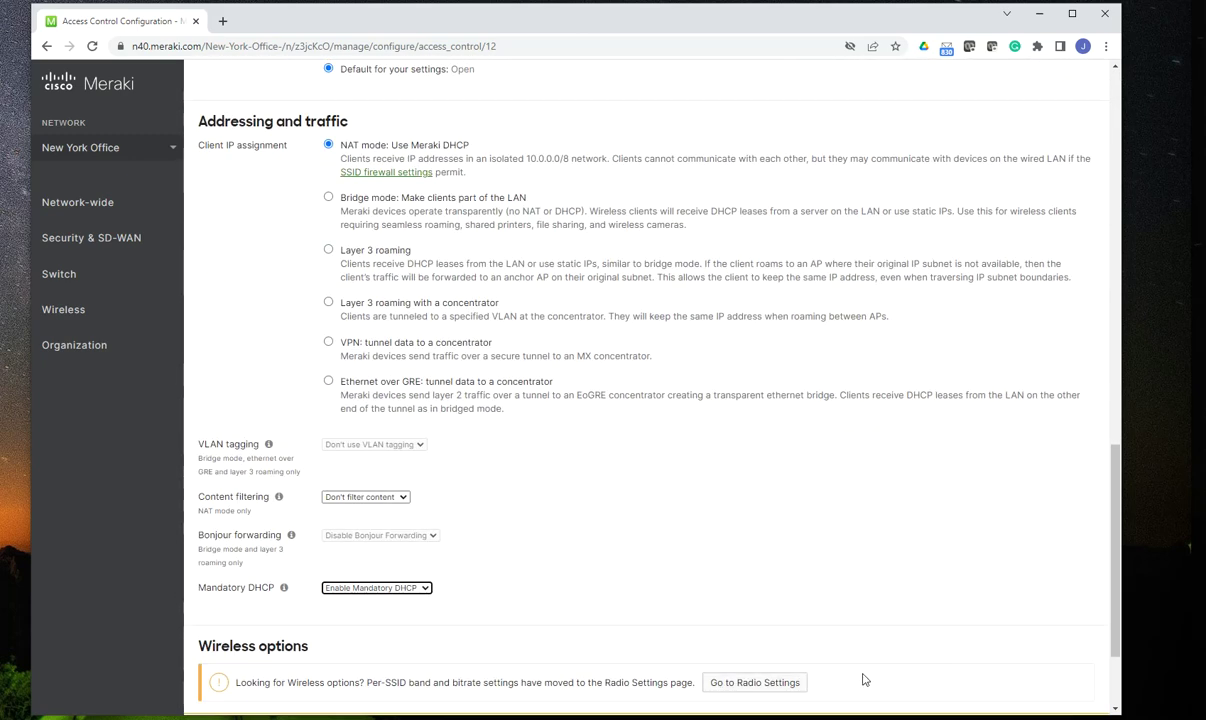
click(625, 595)
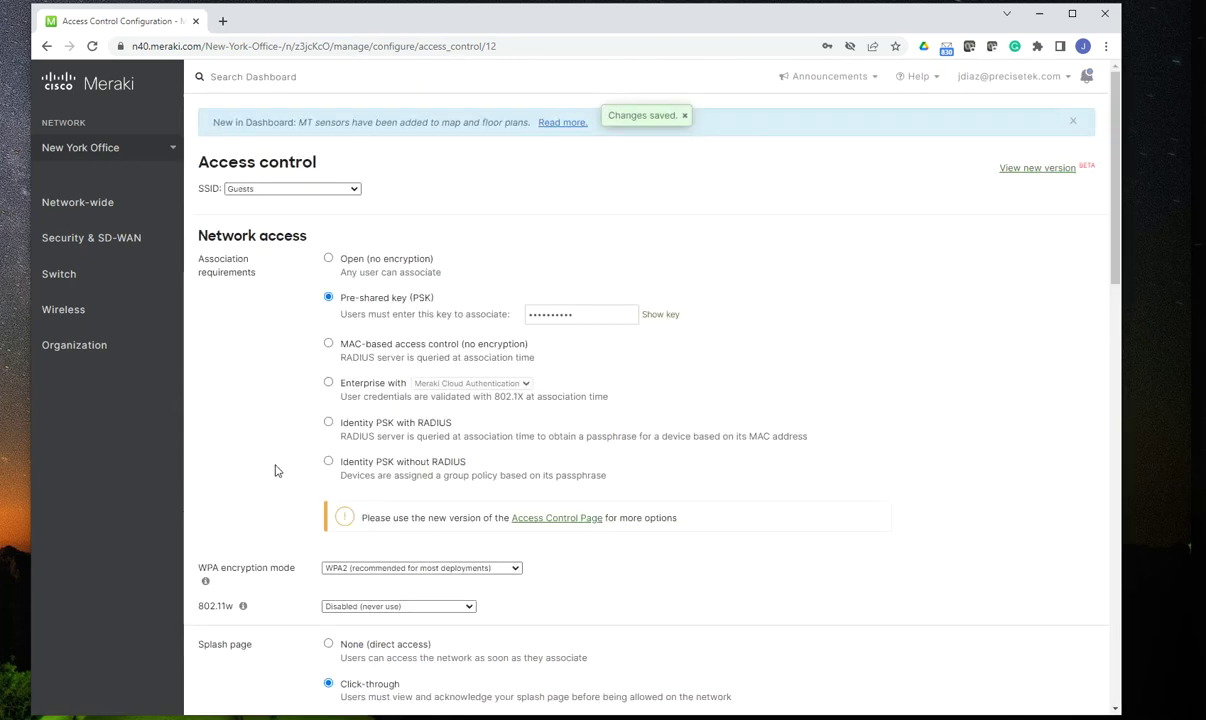
mouse_move(117, 320)
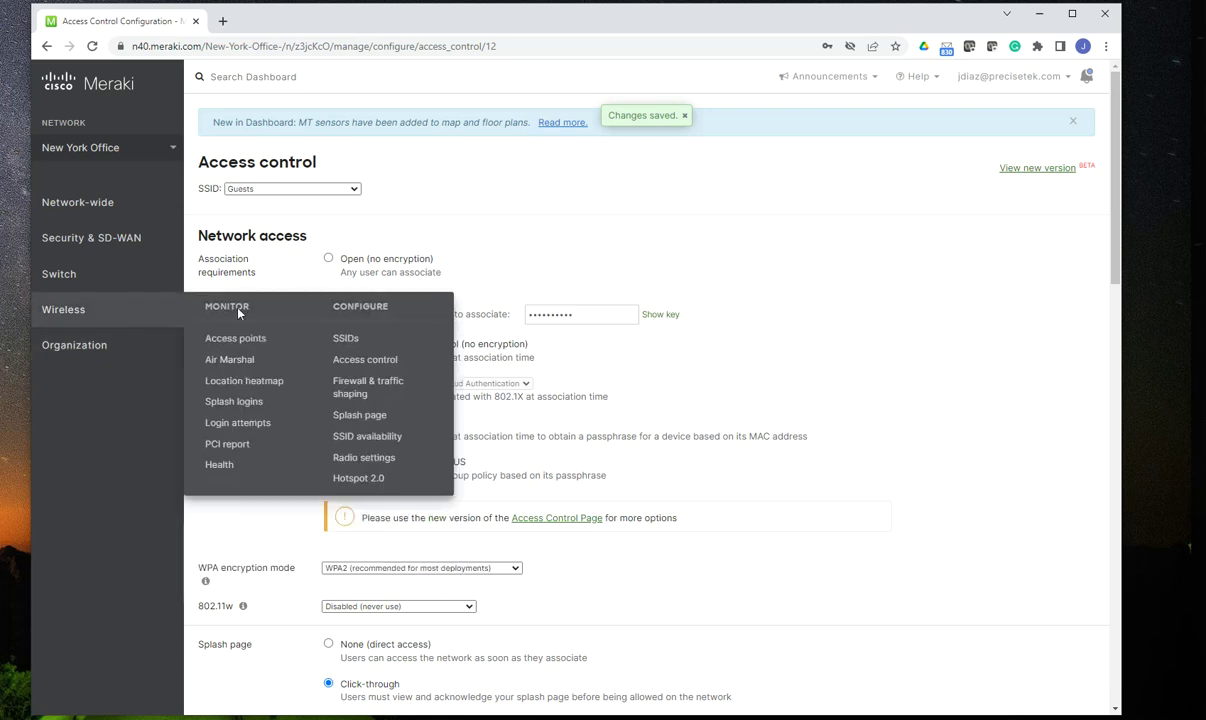
Step: Go to the Splash page settings with Guests as the SSID being customised
click(379, 425)
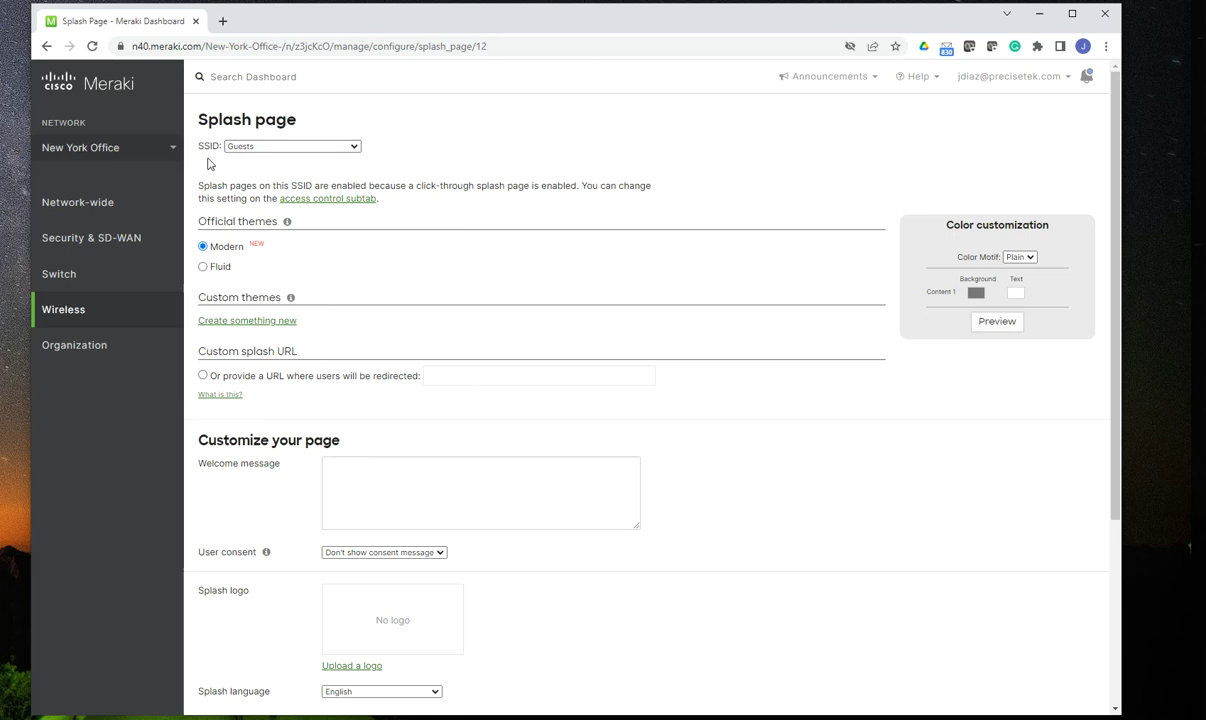
drag(212, 146, 199, 147)
click(350, 150)
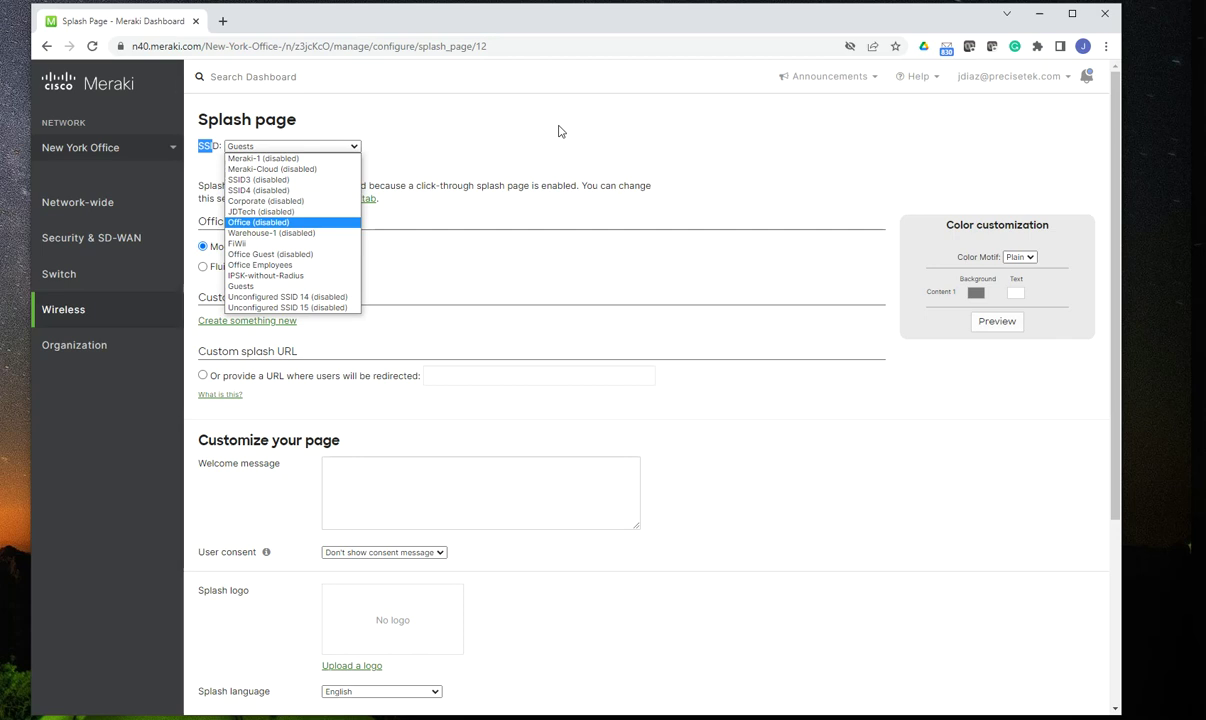
click(559, 131)
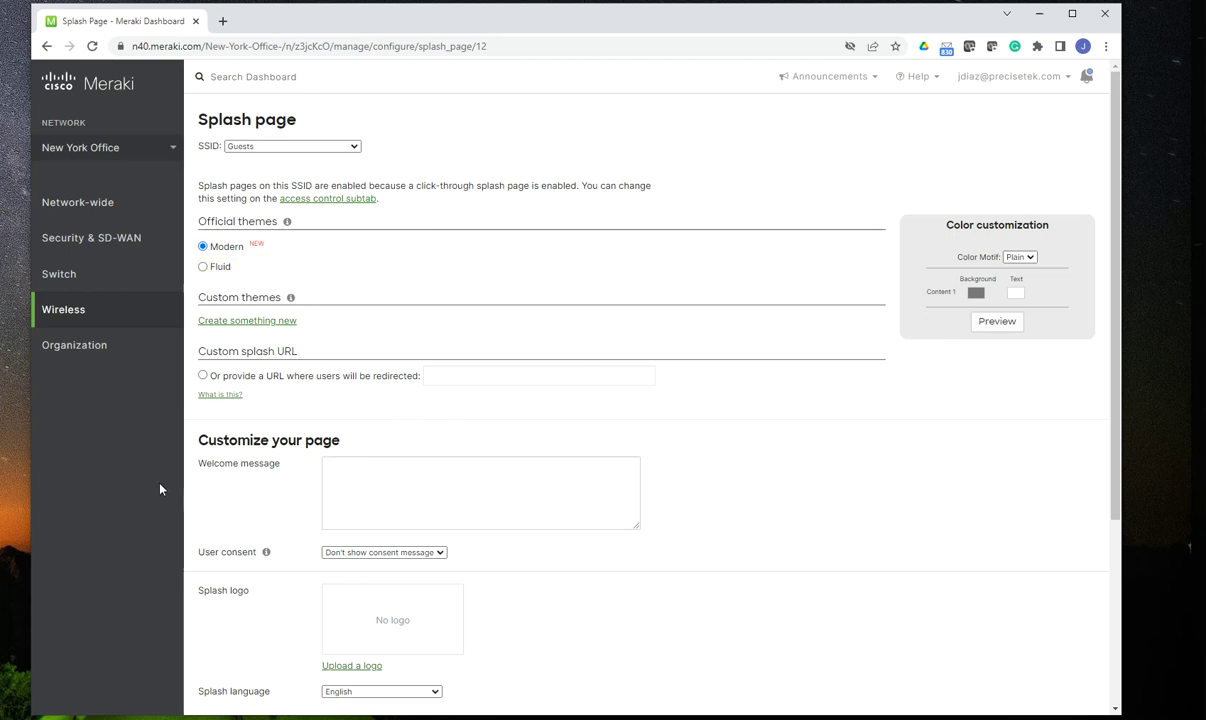
Step: Enter the welcome message 'Welcome to my Free Internet access.', correcting the typo in 'Internet'
click(365, 476)
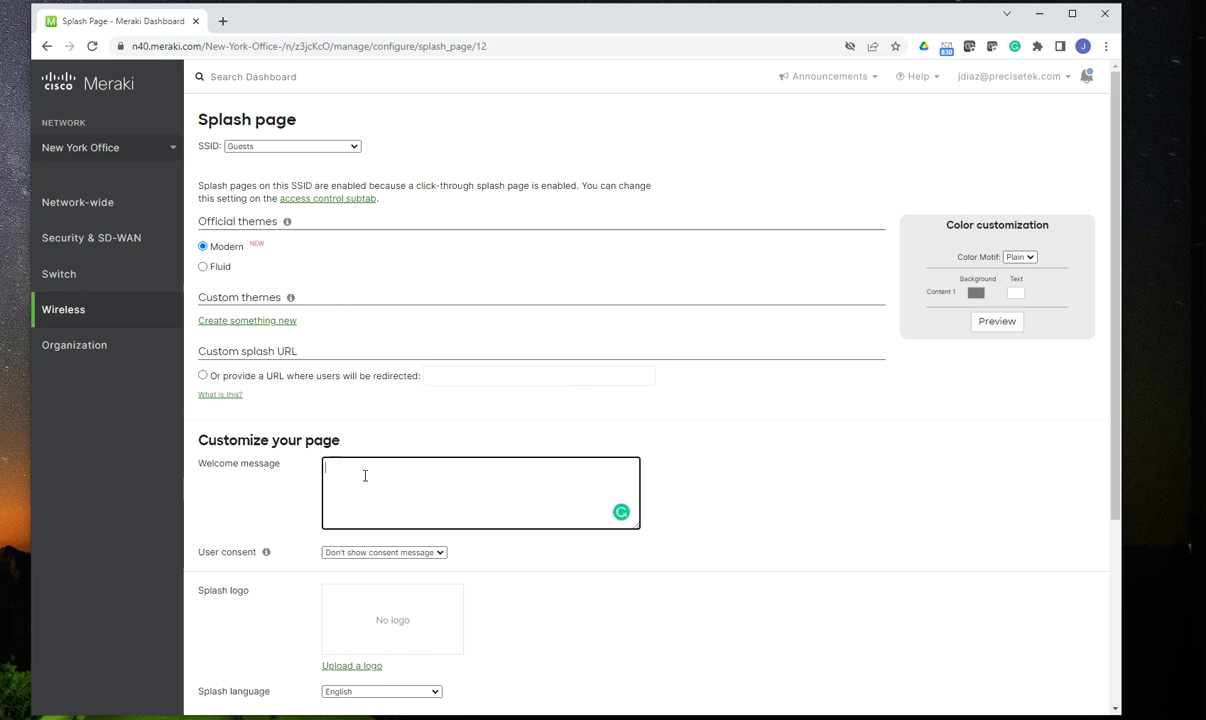
text(W)
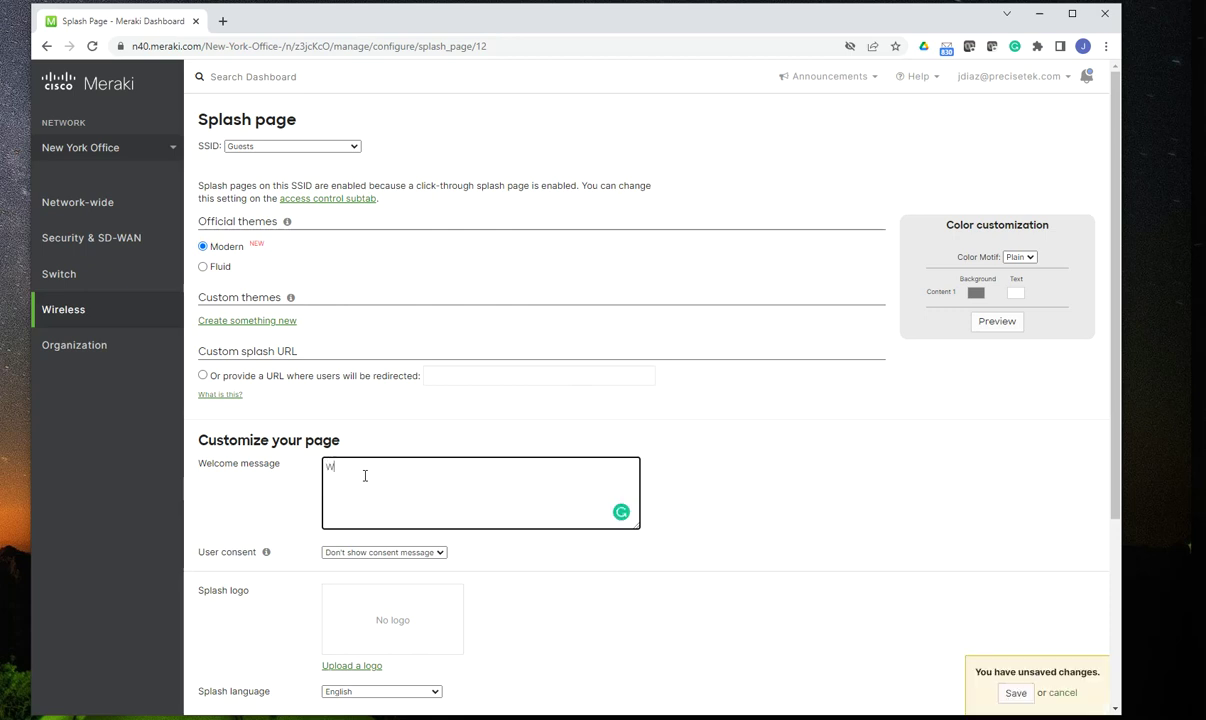
text(elcome to)
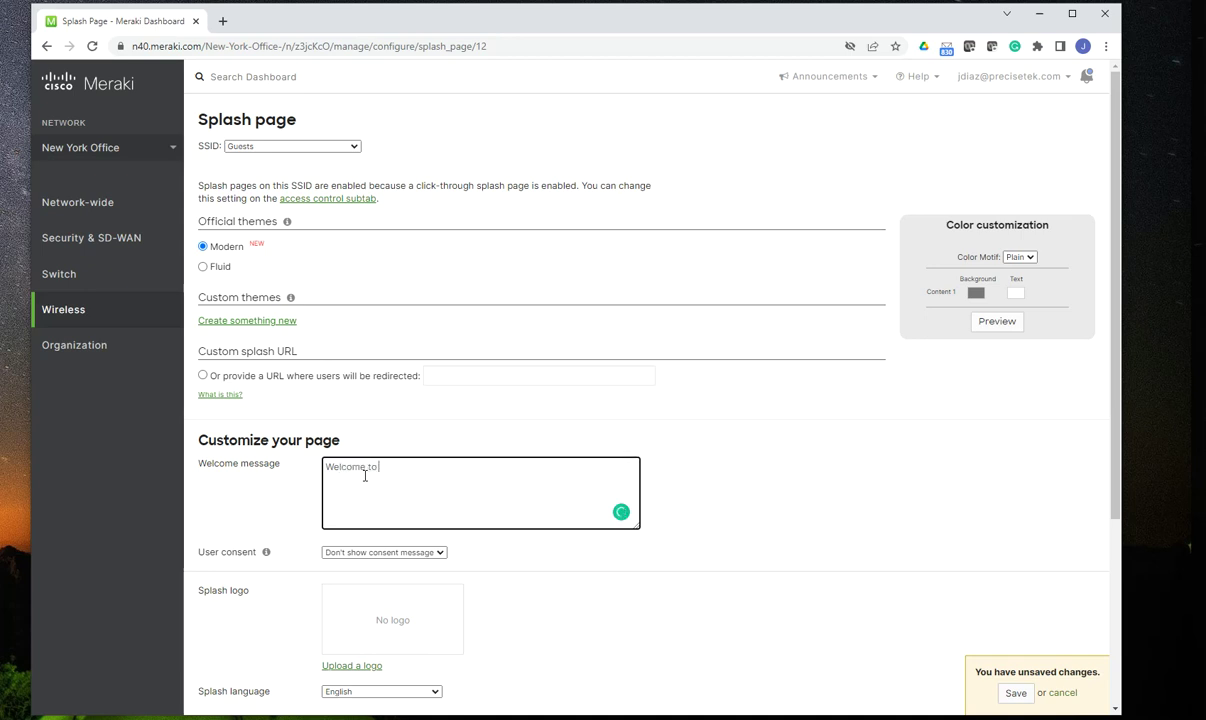
text( my Free Internet access.)
scroll(505, 498, down, 2)
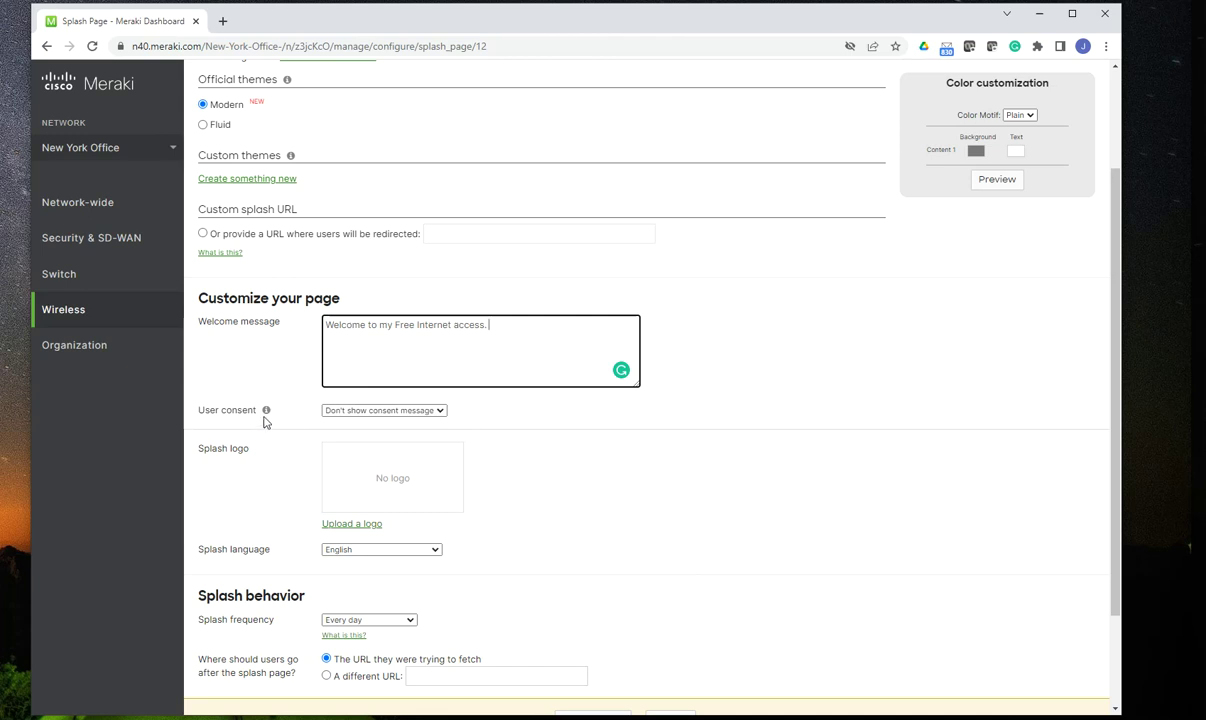
Step: Choose 'Show consent message' and enter 'This is the user consent.' as the consent text
click(421, 412)
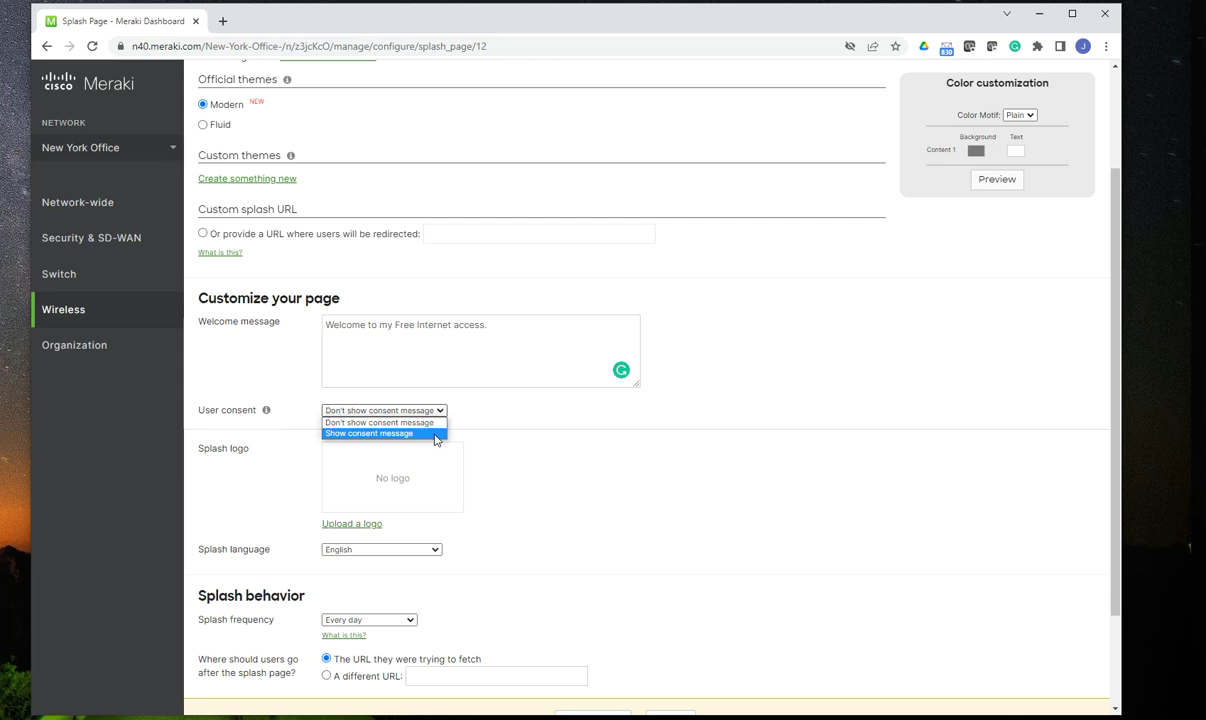
click(435, 436)
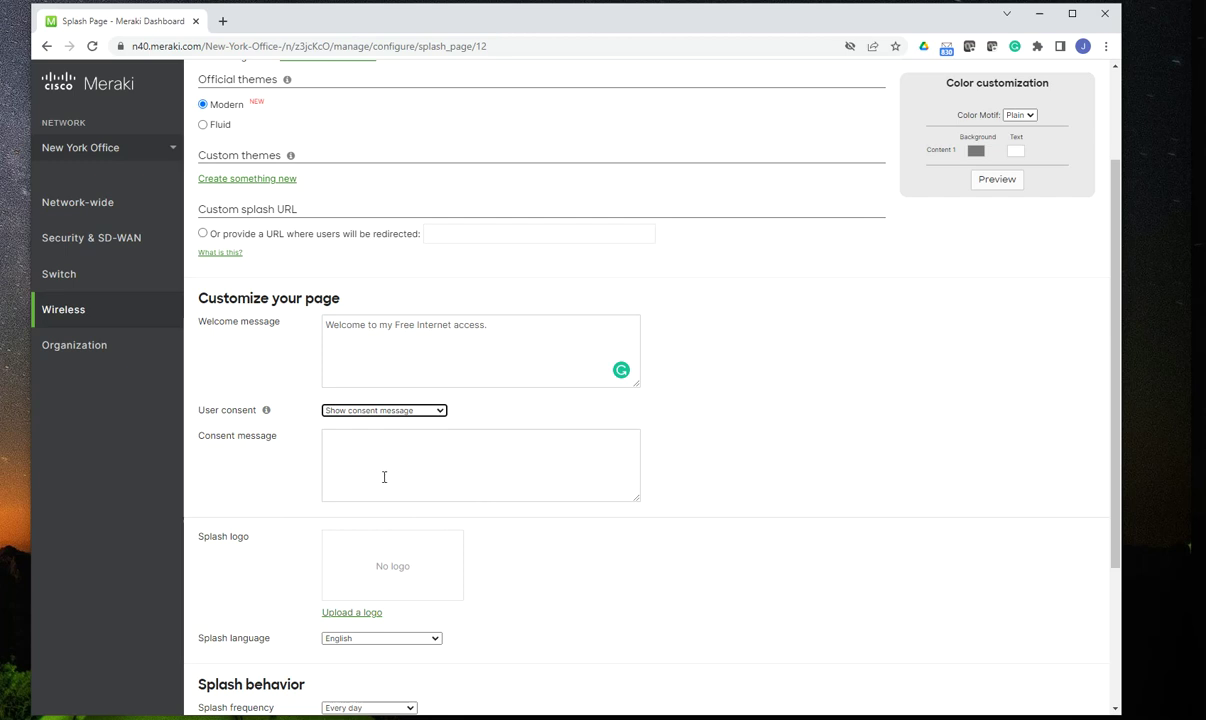
click(353, 448)
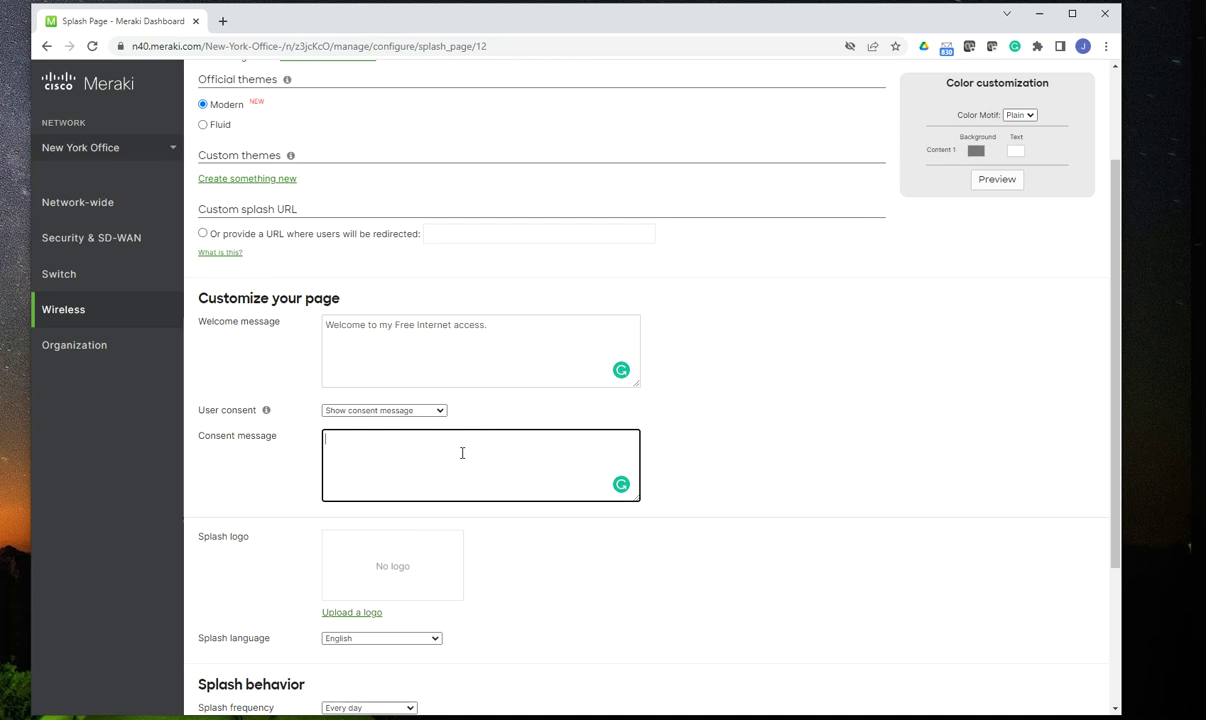
text(This is the user consent.)
scroll(615, 640, down, 3)
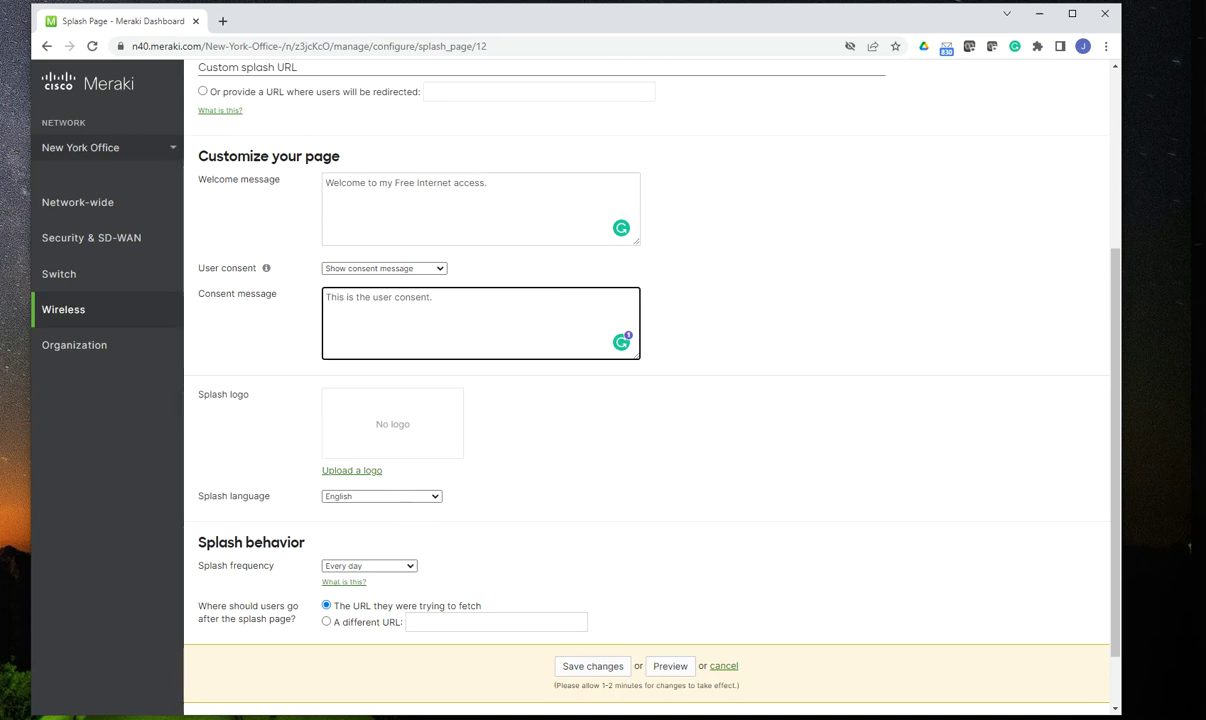
Step: Upload the blue 'JDTech logo' file as the splash page logo
click(364, 472)
click(415, 470)
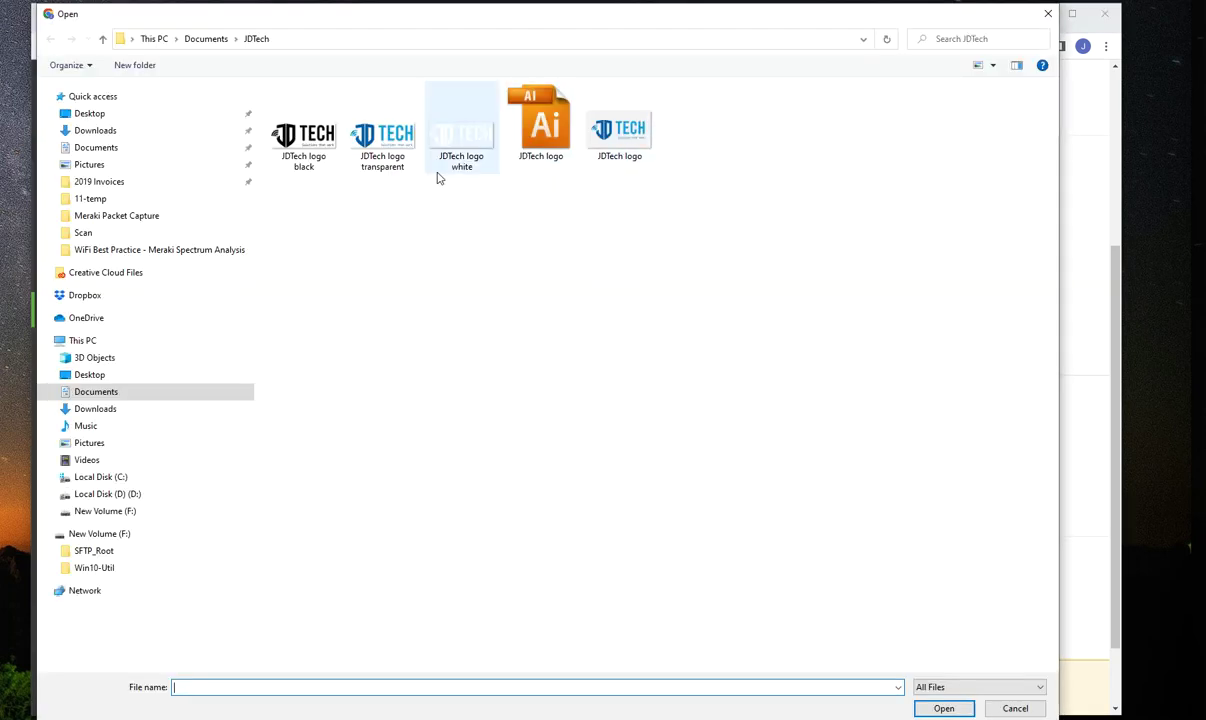
click(640, 143)
click(944, 708)
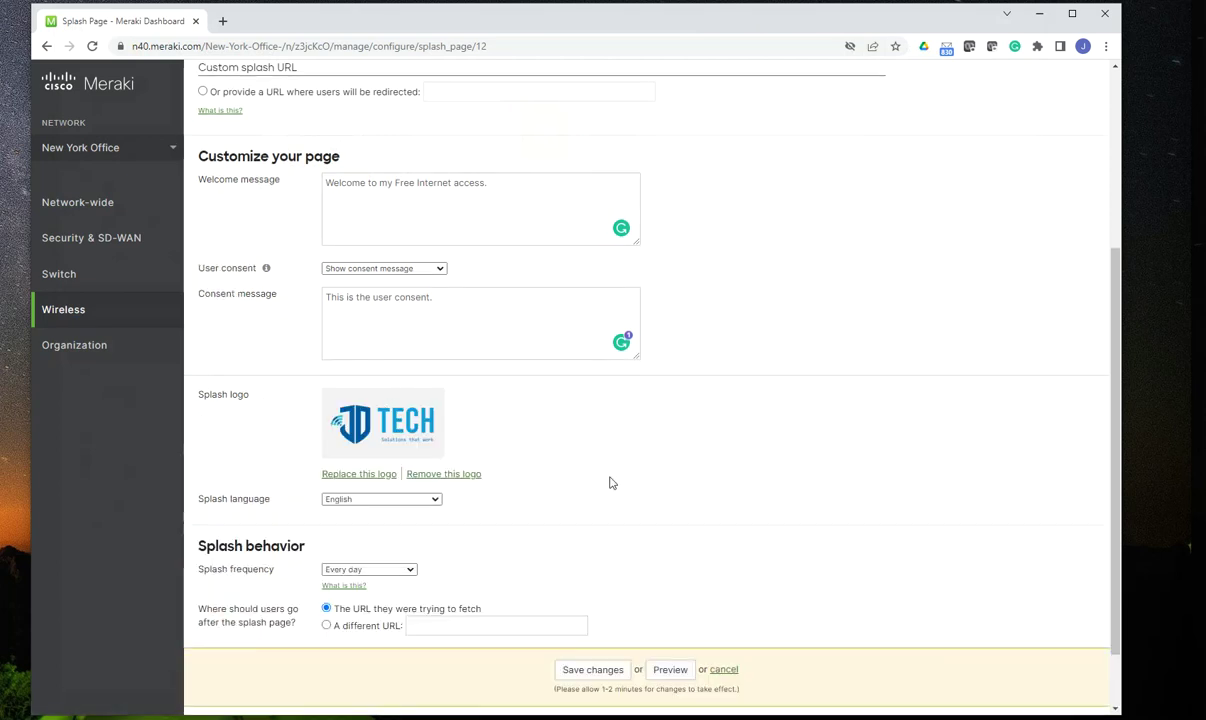
scroll(620, 480, down, 2)
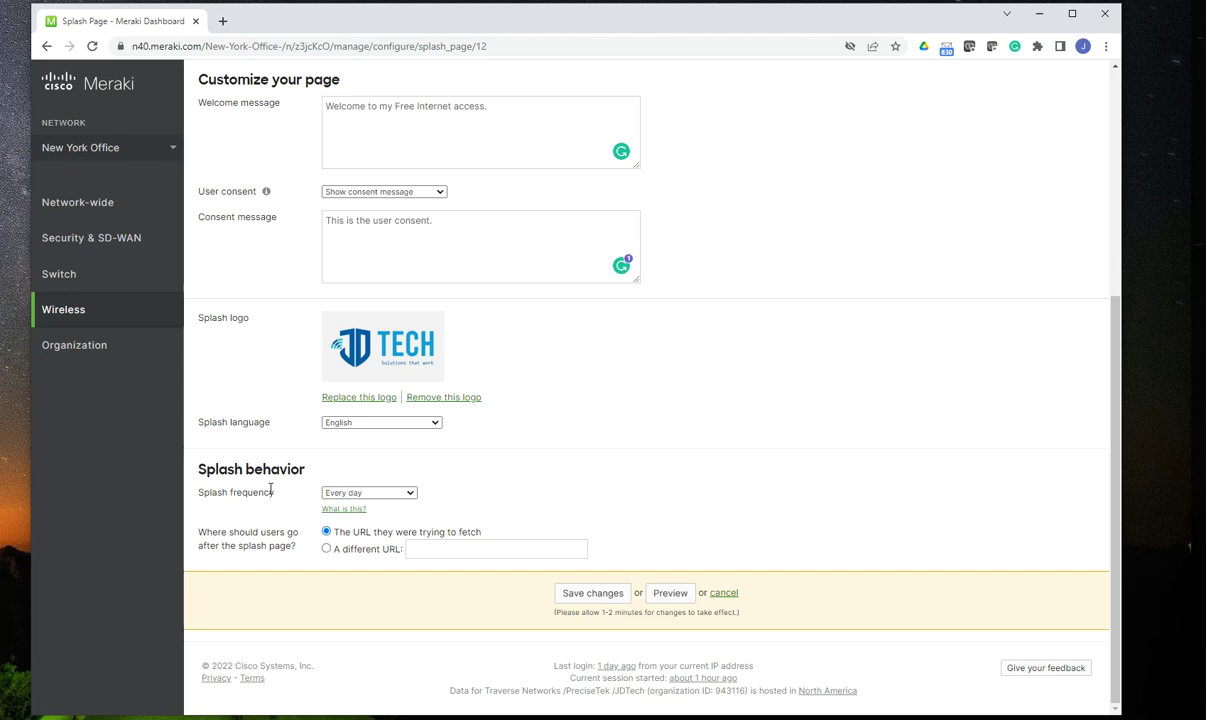
click(410, 494)
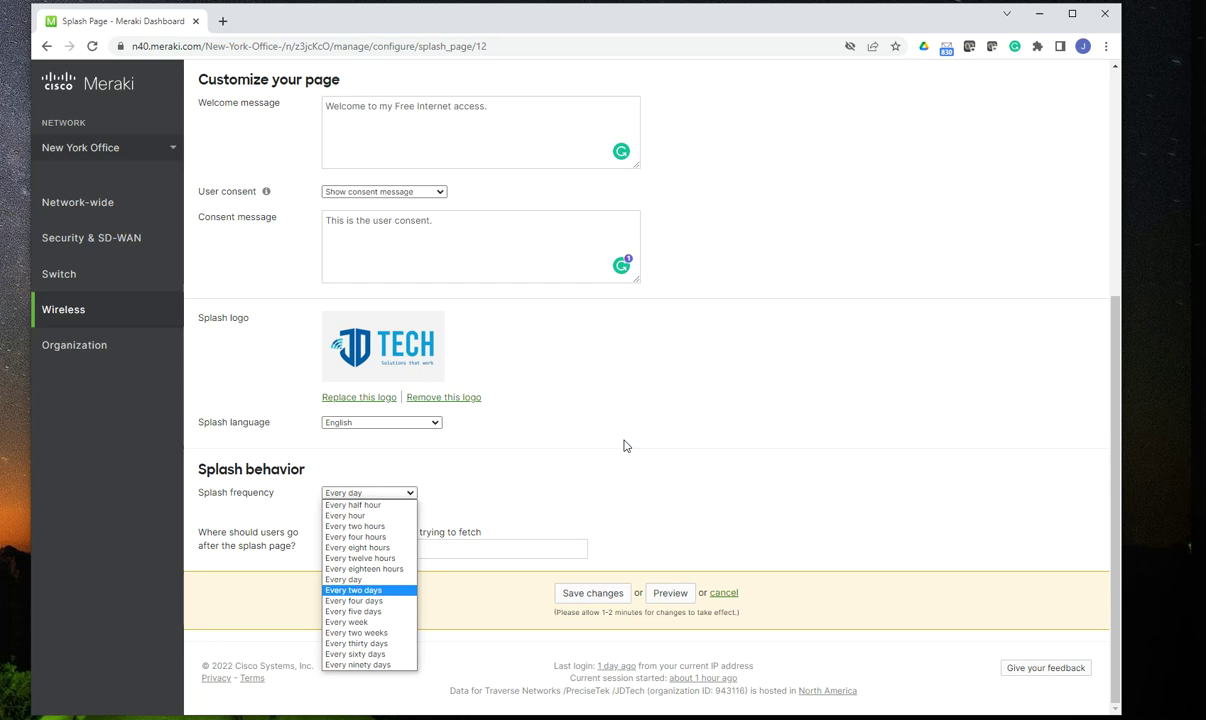
click(699, 450)
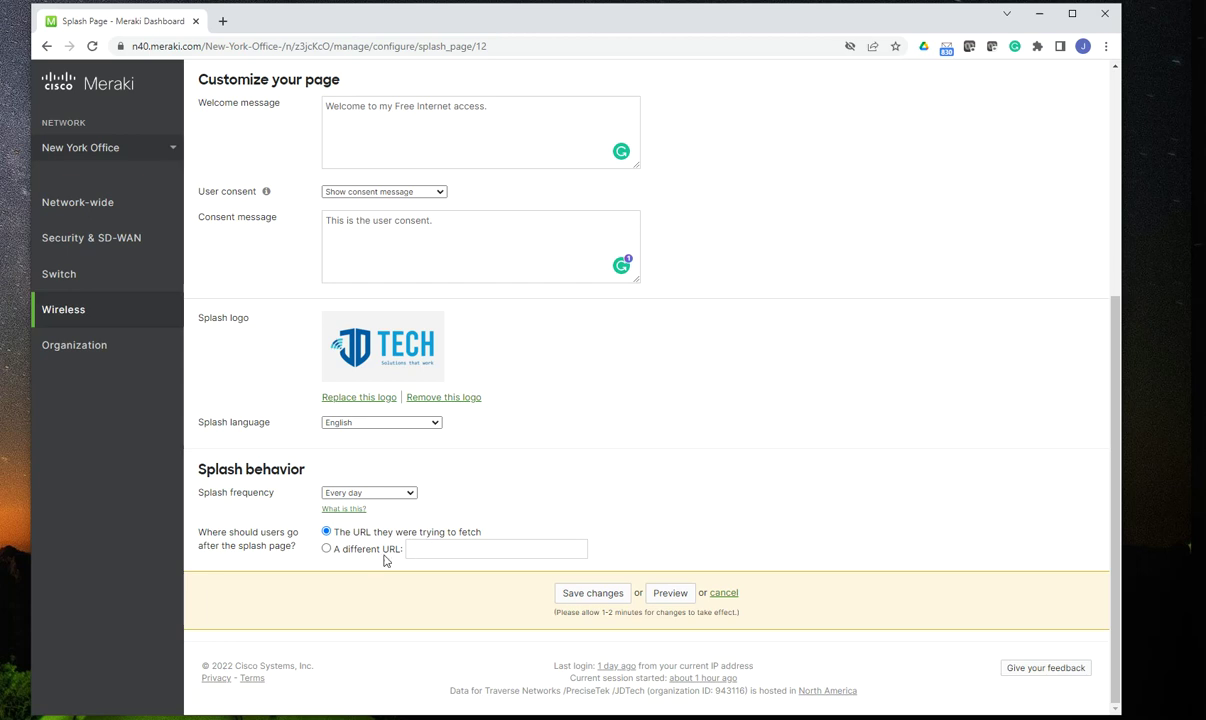
click(326, 548)
click(412, 552)
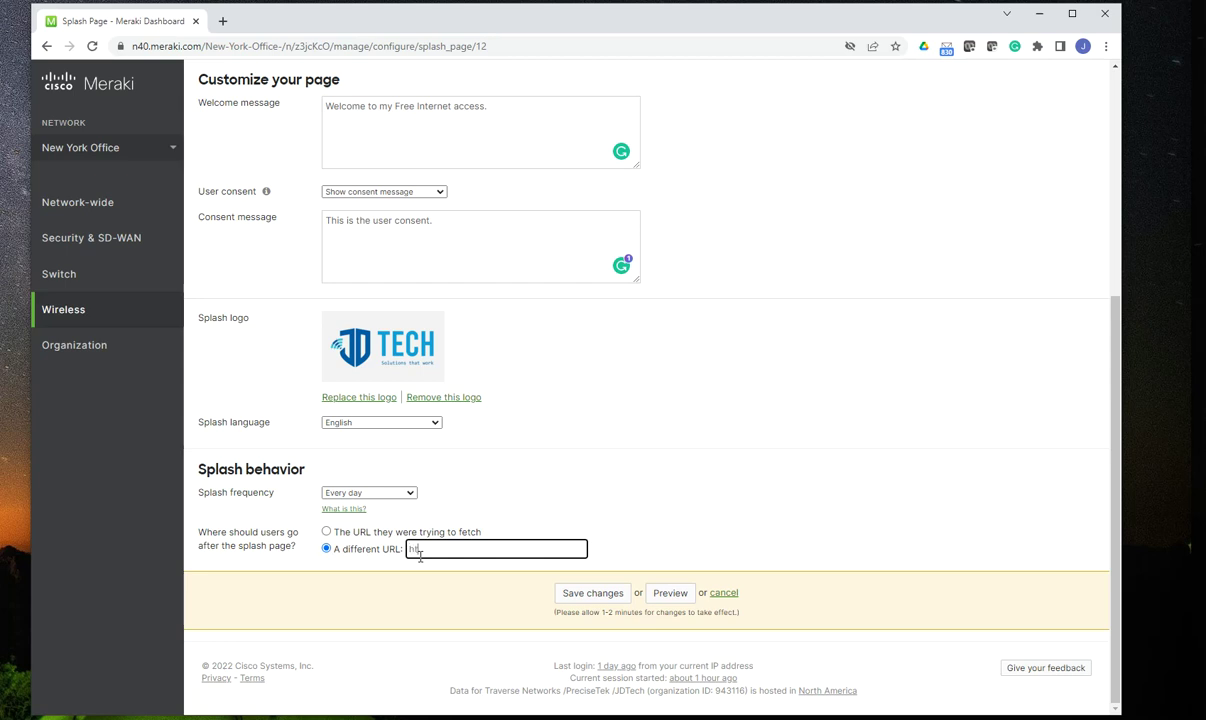
text(http)
text(://www.jdtechsolutions.net)
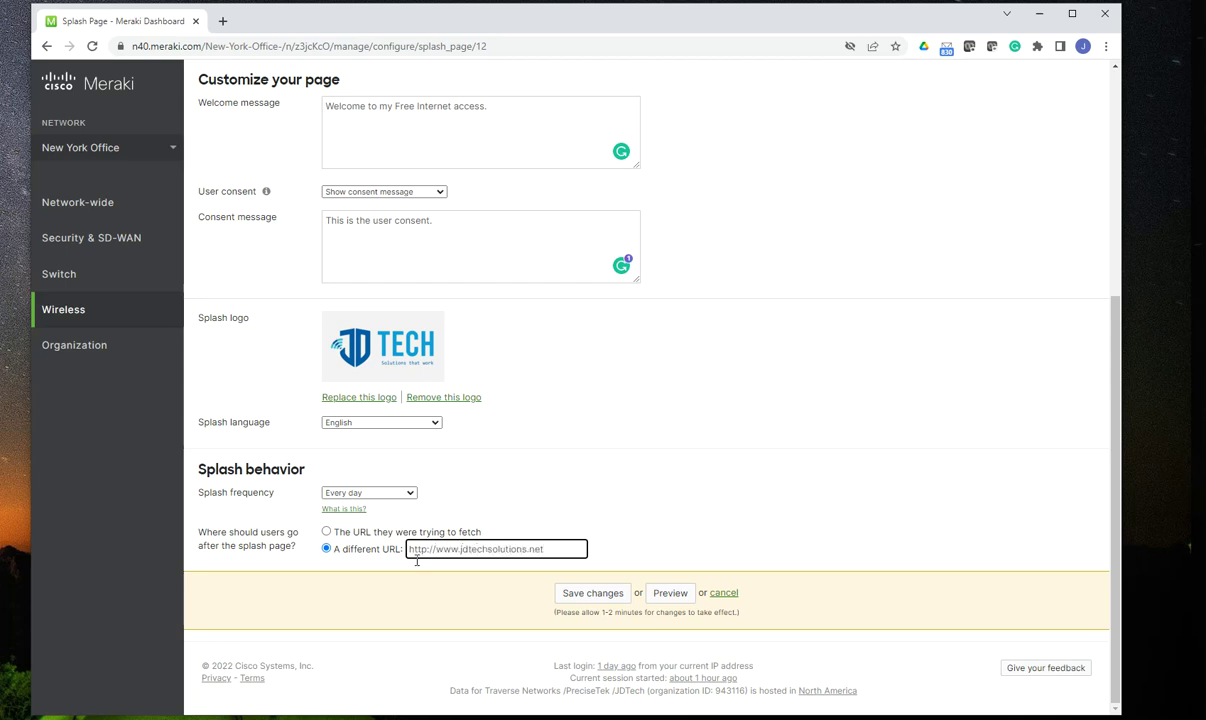
click(427, 549)
Step: In the splash page preview, tick the consent box and continue to the Internet
scroll(500, 474, up, 4)
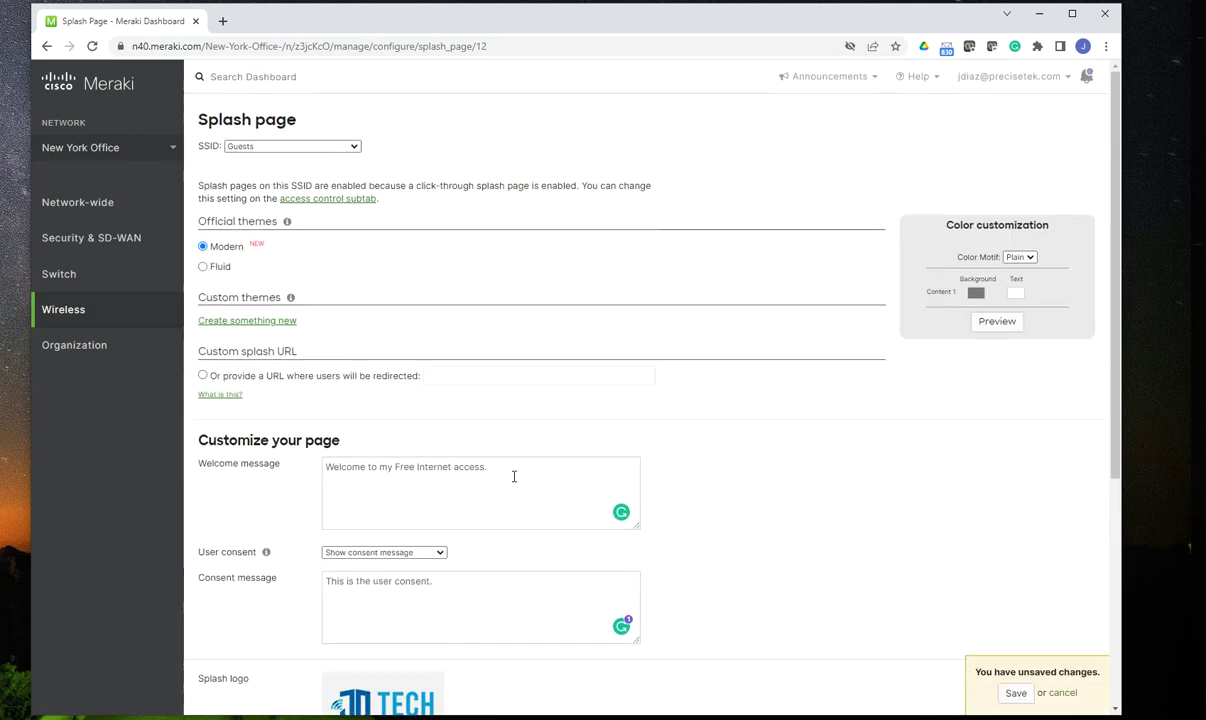
scroll(764, 456, down, 4)
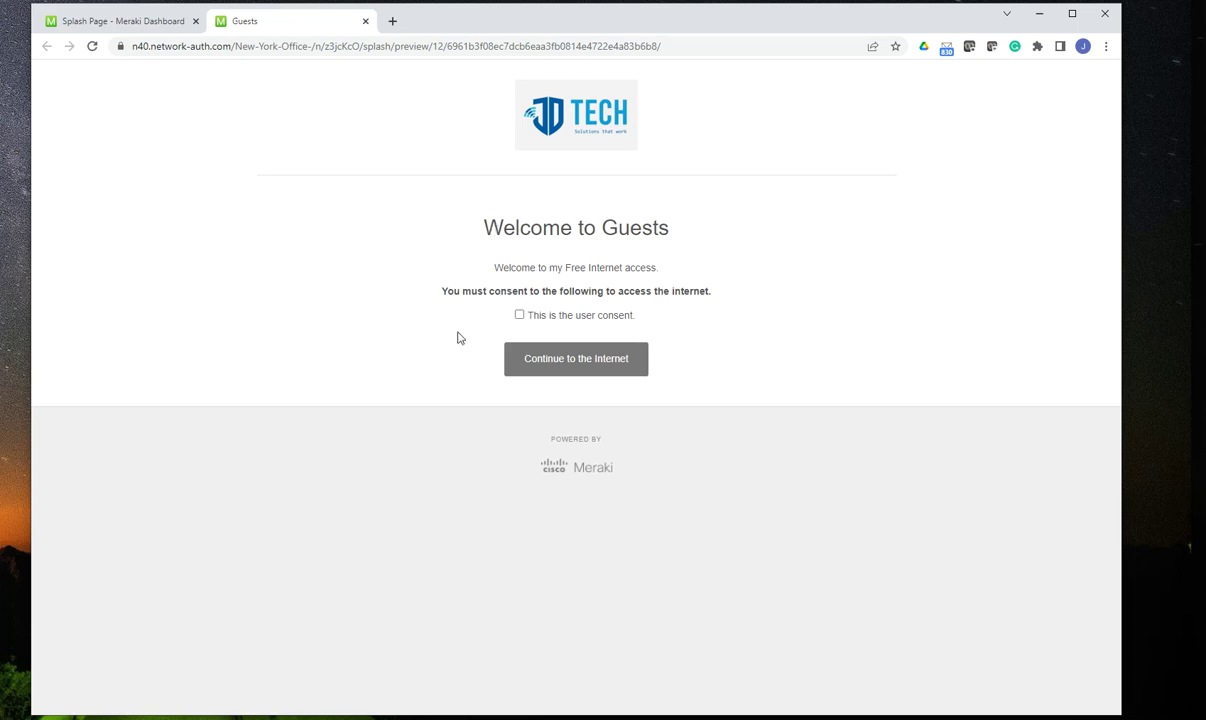
drag(441, 292, 708, 292)
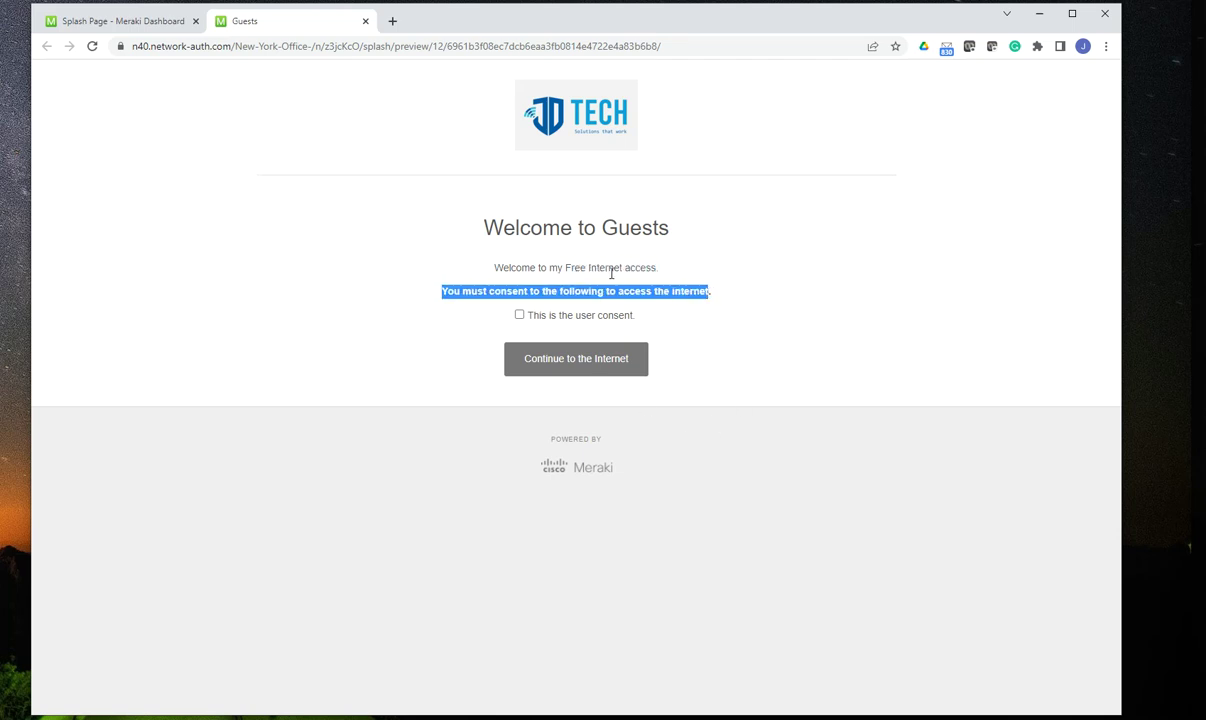
click(520, 316)
click(563, 366)
Step: Return to the dashboard and save the splash page changes
click(47, 49)
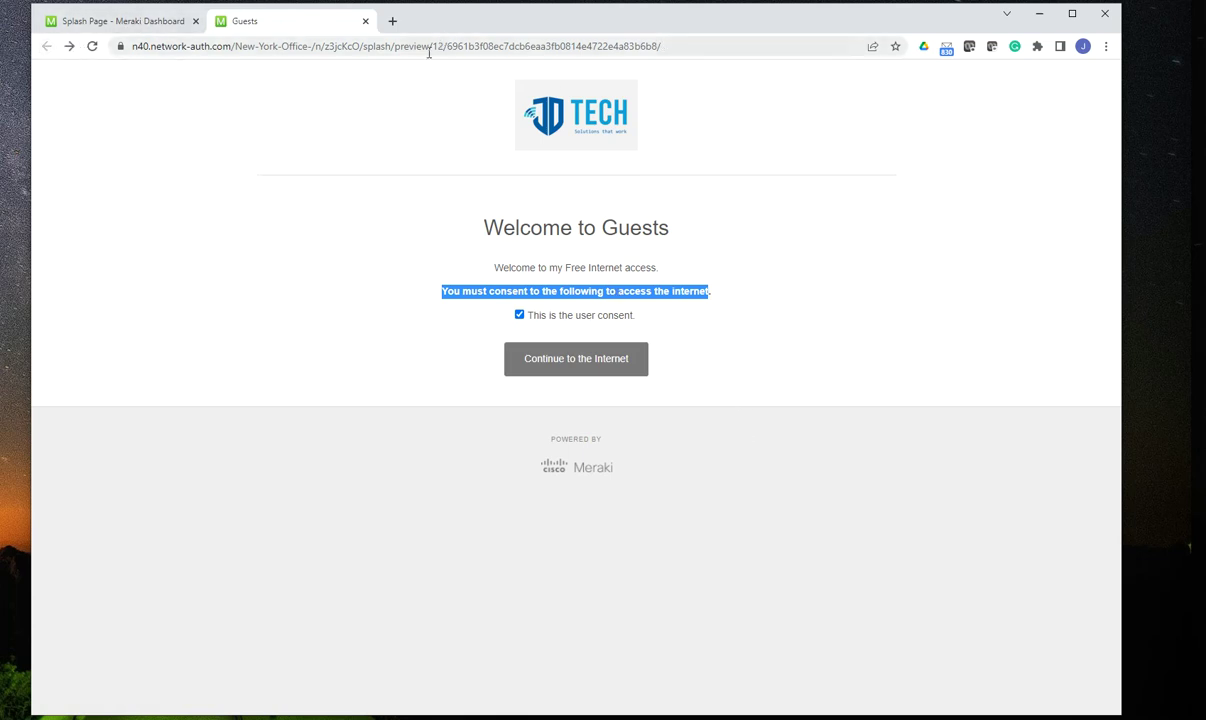
click(156, 24)
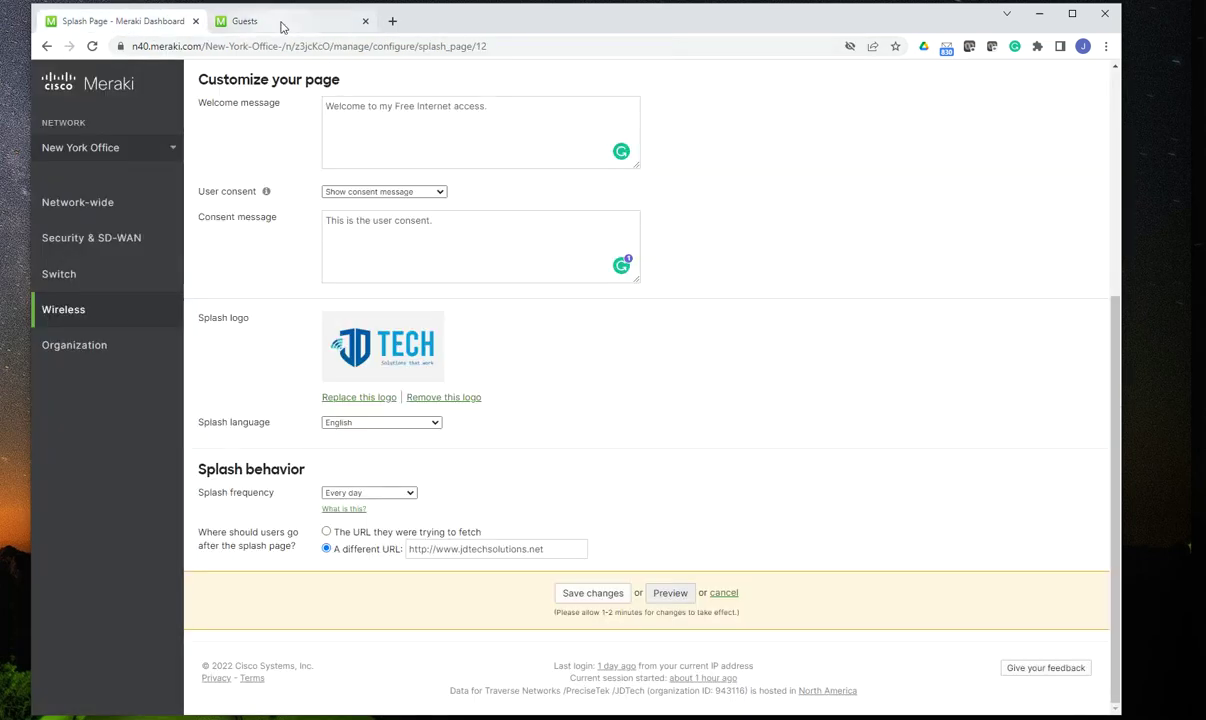
click(592, 593)
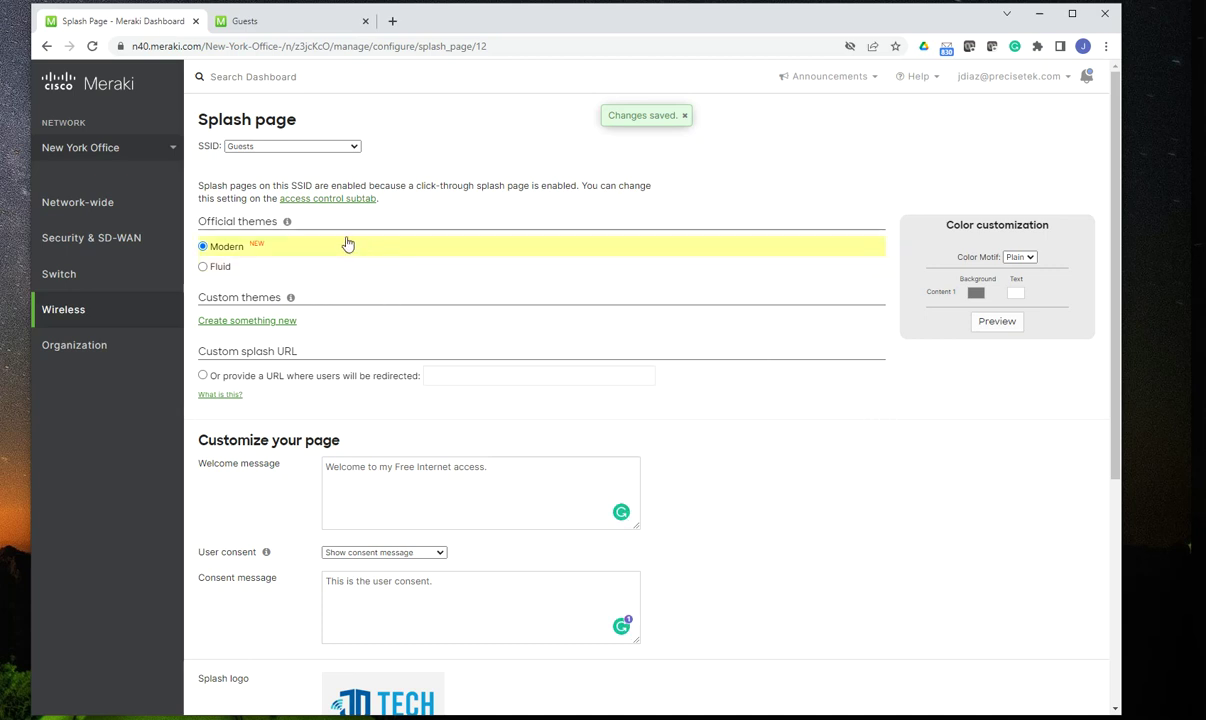
Step: Pick the Fluid theme, then switch to the custom splash URL option and select its empty field
click(203, 266)
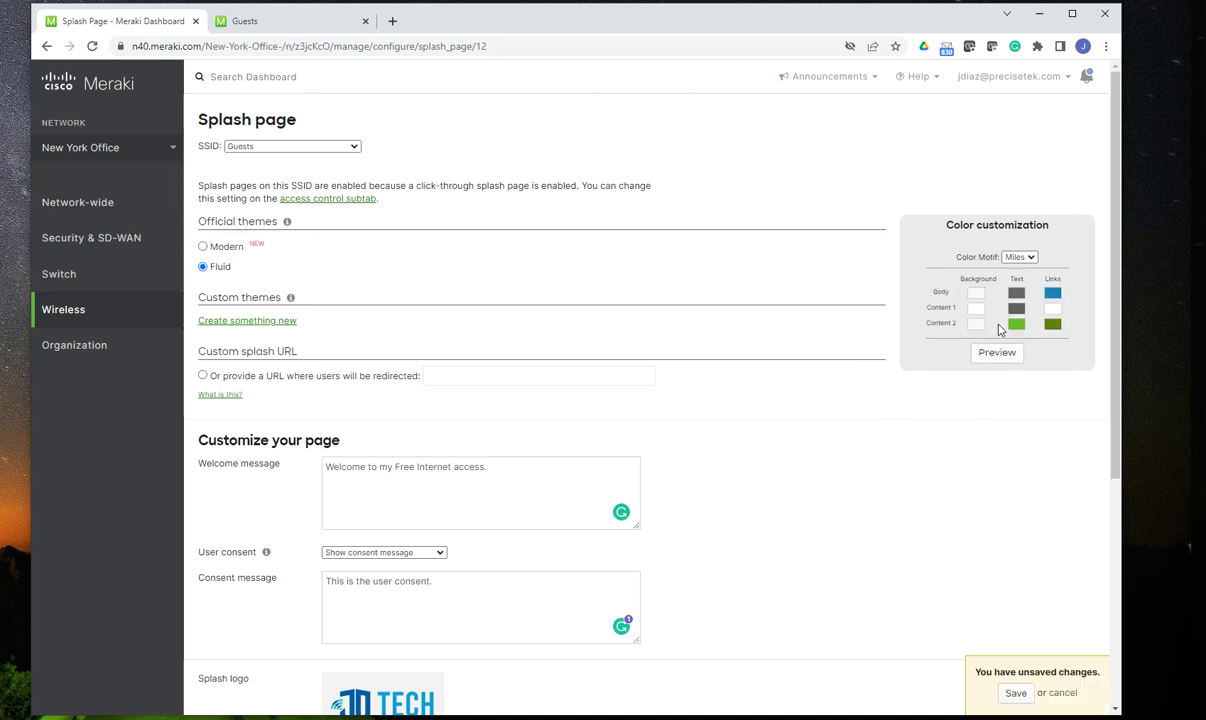
click(1016, 325)
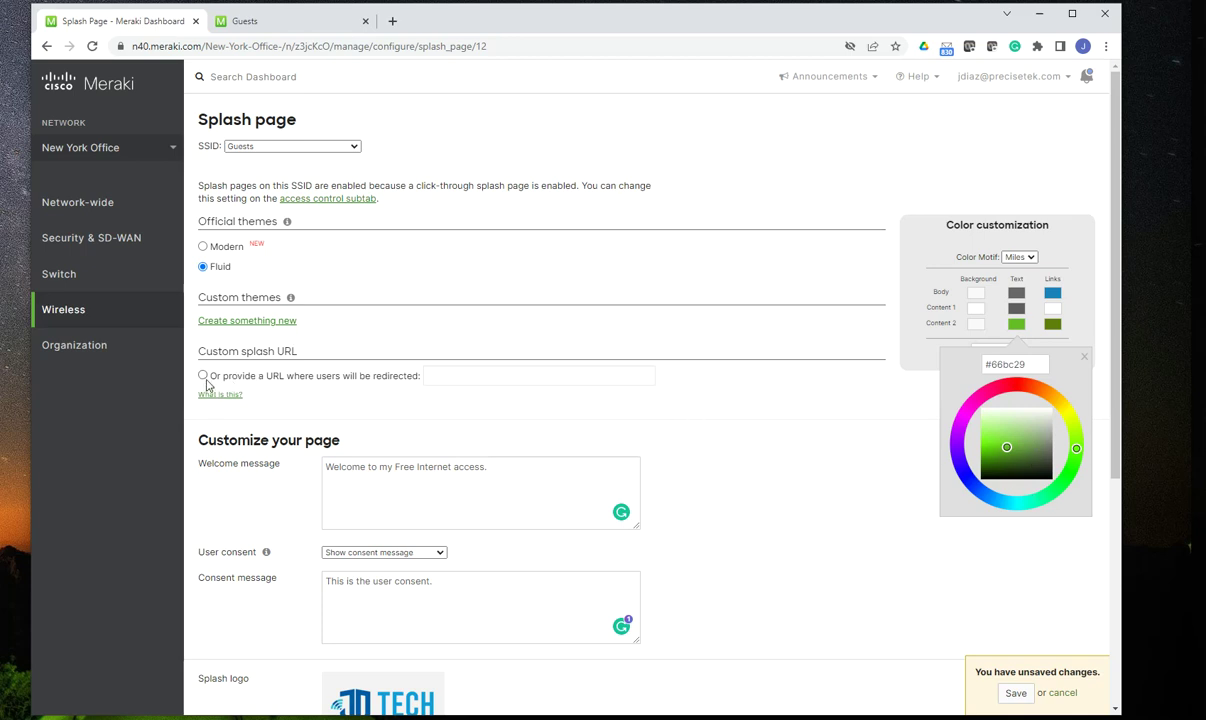
click(203, 377)
click(450, 376)
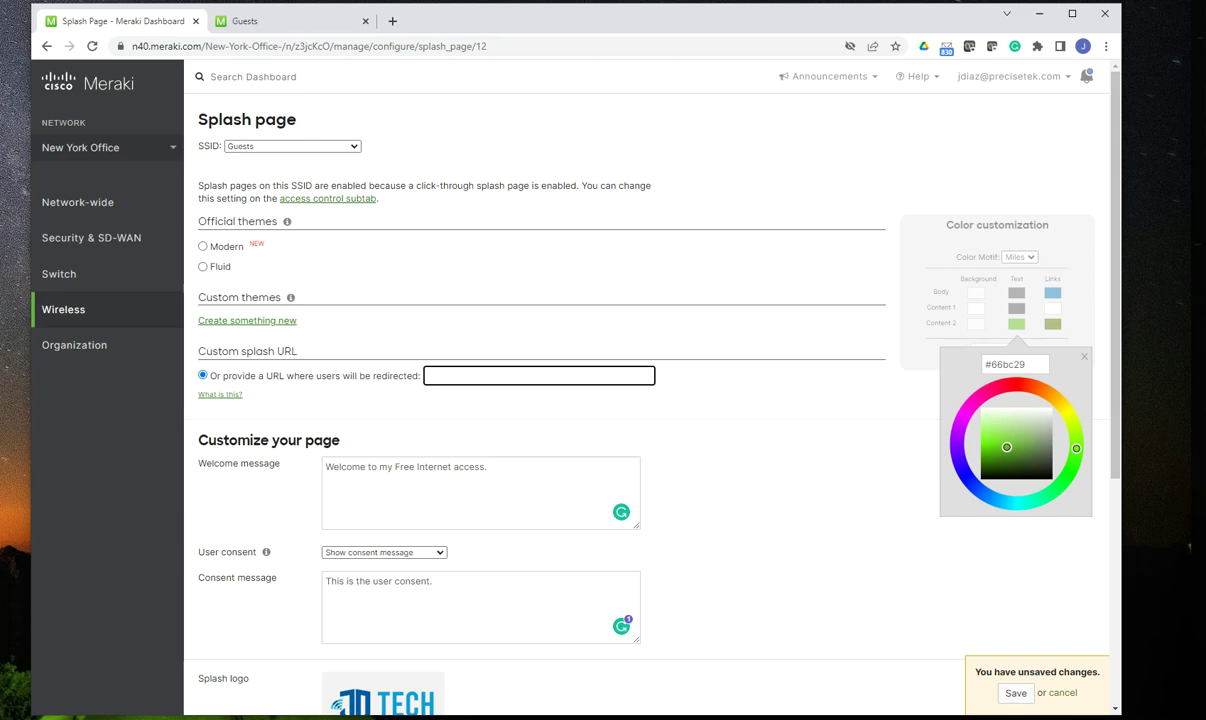
key(alt+Tab)
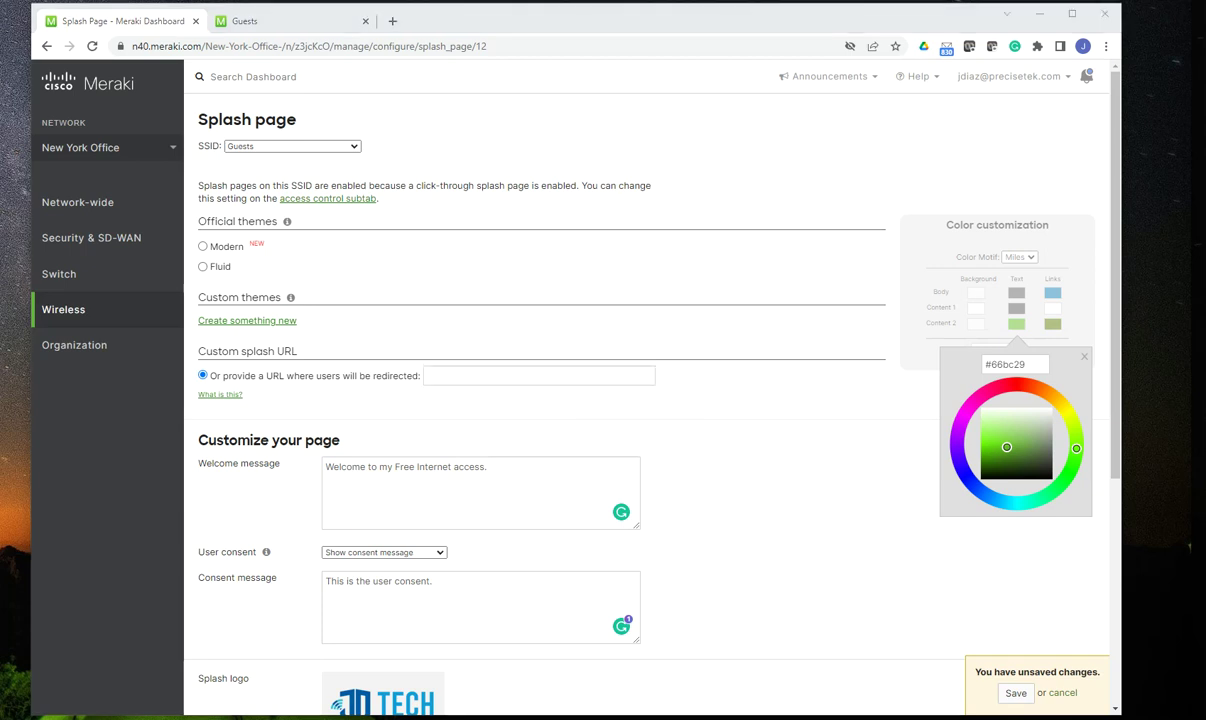